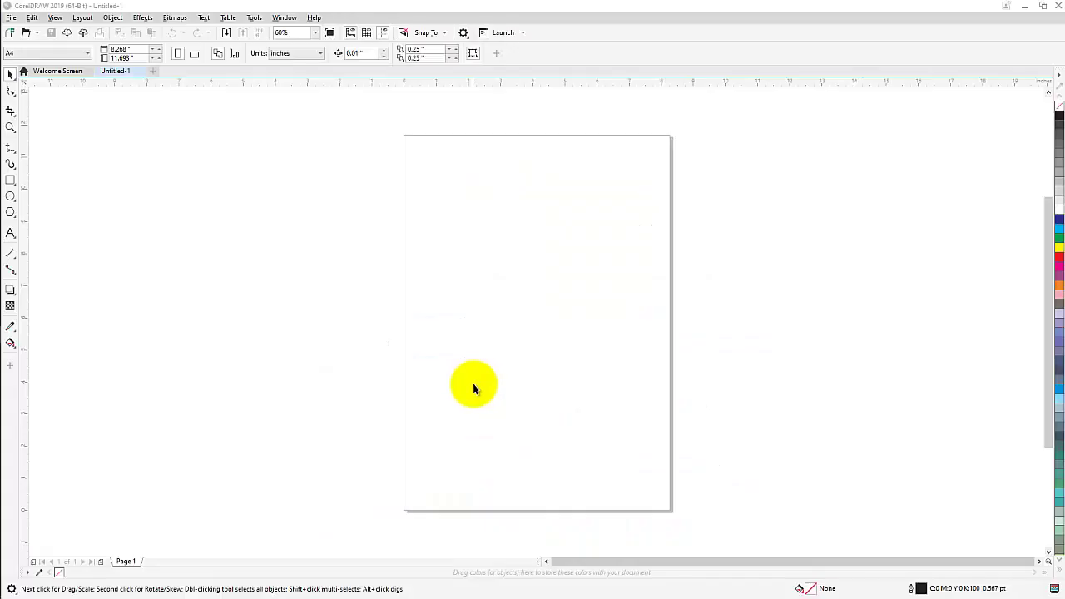
{"action": "left_click", "coordinate": [113, 18]}
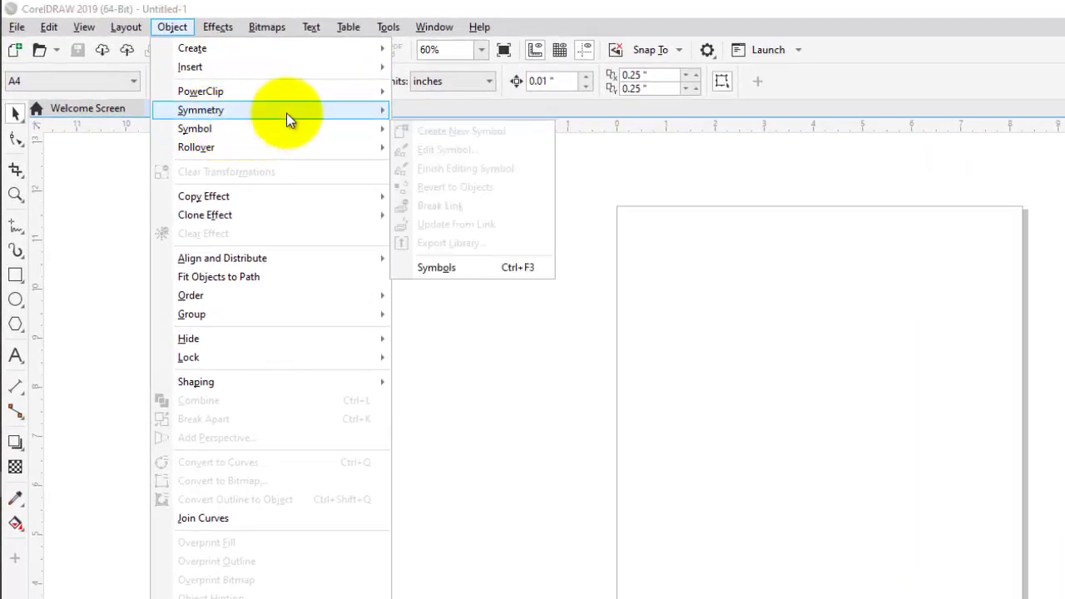
{"action": "mouse_move", "coordinate": [286, 128]}
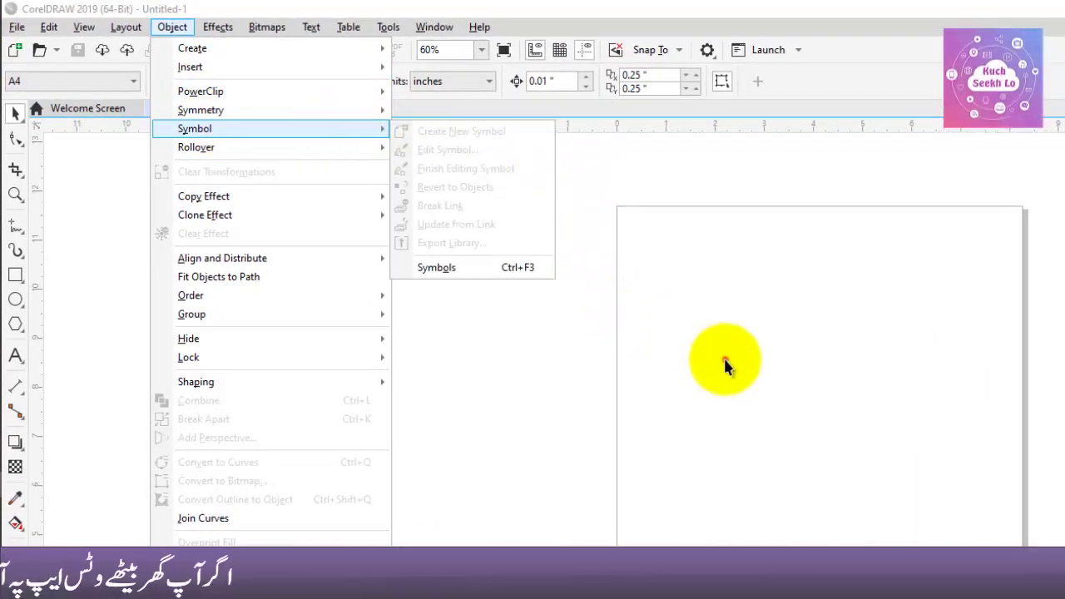
{"action": "left_click", "coordinate": [723, 356]}
Step: Draw a vertical rectangle about 0.88 by 4.57 inches and a horizontal one about 2.48 by 0.85 inches overlapping its middle
{"action": "left_click", "coordinate": [15, 275]}
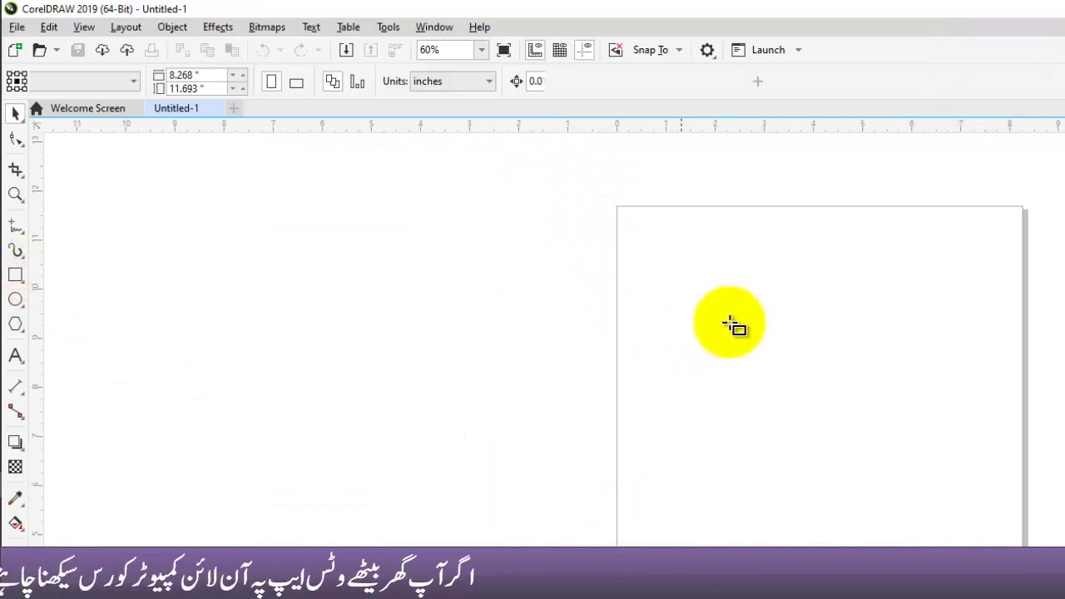
{"action": "mouse_move", "coordinate": [729, 317]}
{"action": "left_mouse_down"}
{"action": "mouse_move", "coordinate": [772, 428]}
{"action": "mouse_move", "coordinate": [773, 543]}
{"action": "left_mouse_up"}
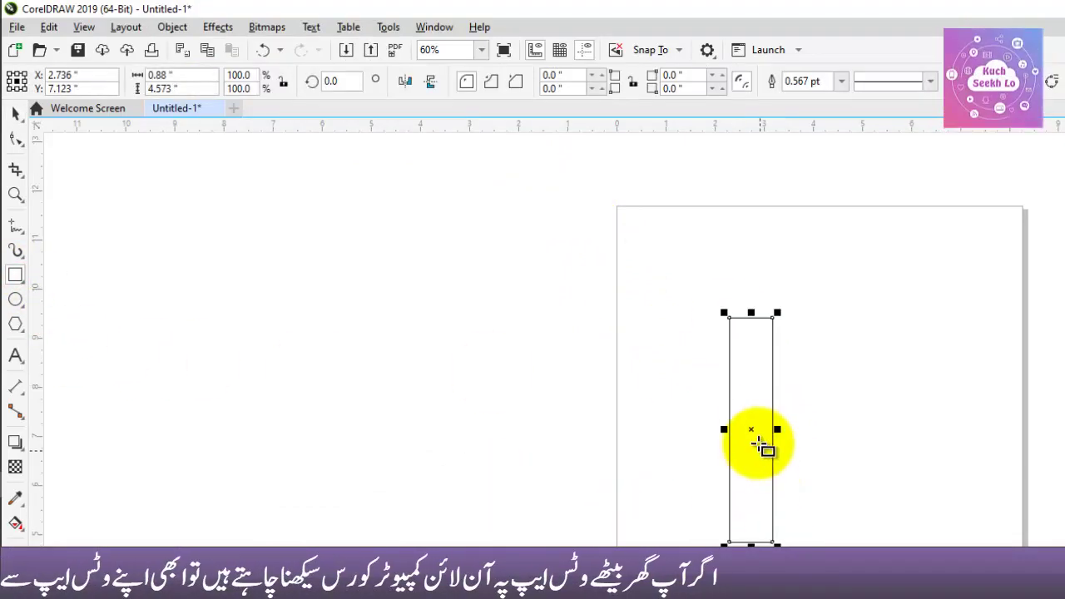
{"action": "mouse_move", "coordinate": [751, 411]}
{"action": "left_mouse_down"}
{"action": "mouse_move", "coordinate": [777, 430]}
{"action": "mouse_move", "coordinate": [873, 454]}
{"action": "left_mouse_up"}
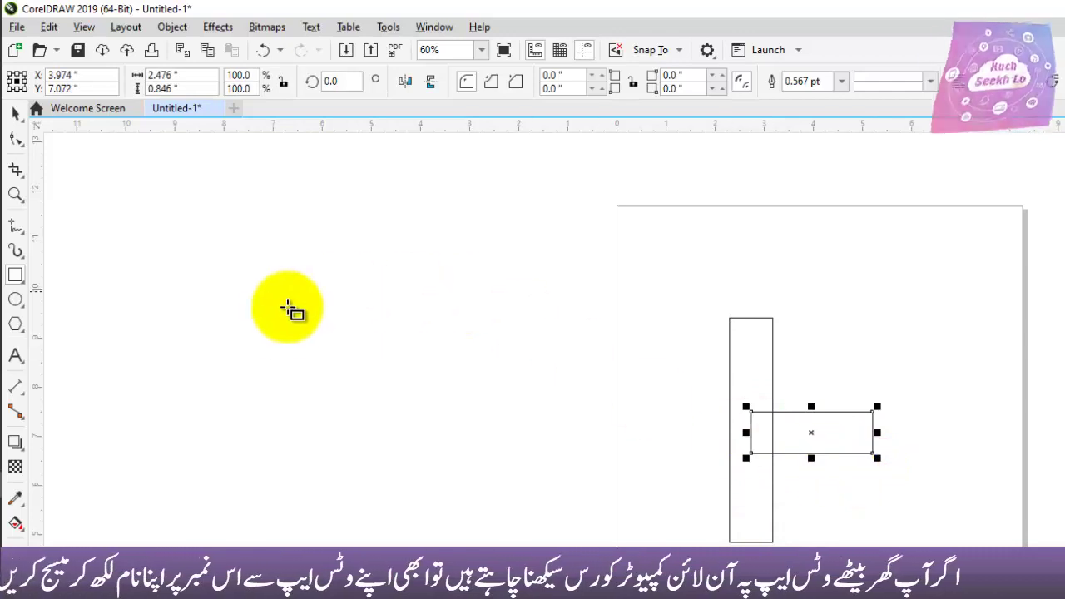
Step: Select both rectangles and create a new symbol from them named Symbol1
{"action": "left_click", "coordinate": [15, 113]}
{"action": "left_click", "coordinate": [651, 434]}
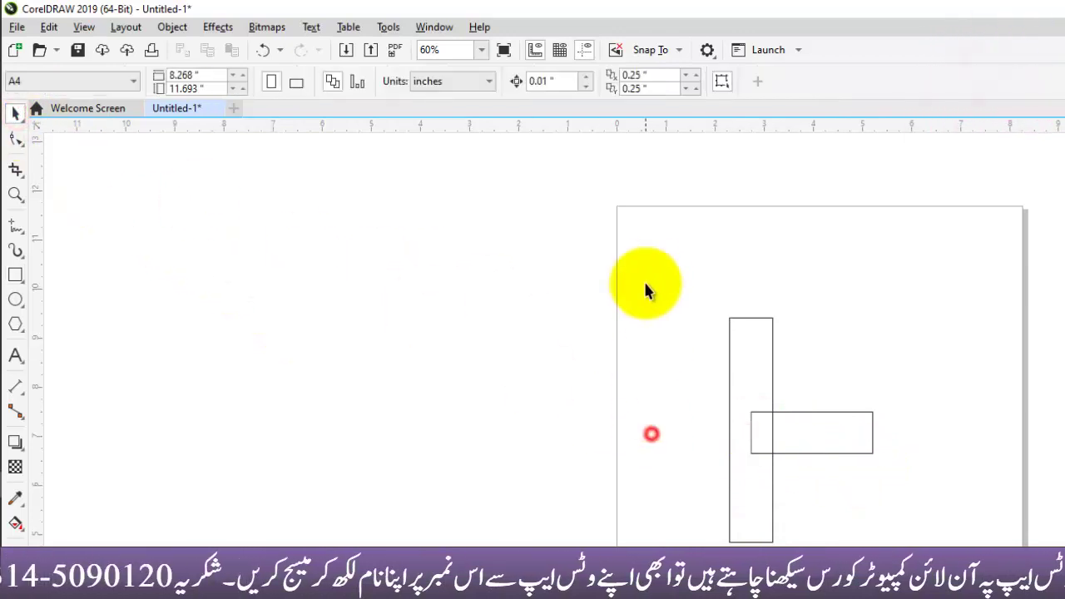
{"action": "left_click_drag", "start_coordinate": [645, 290], "coordinate": [882, 553]}
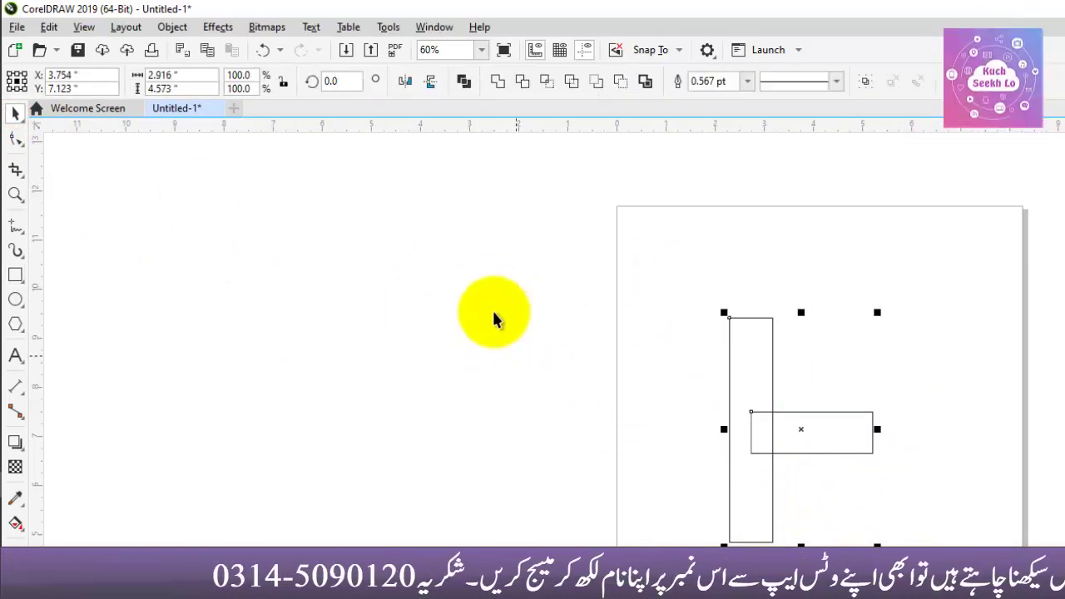
{"action": "left_click", "coordinate": [172, 26]}
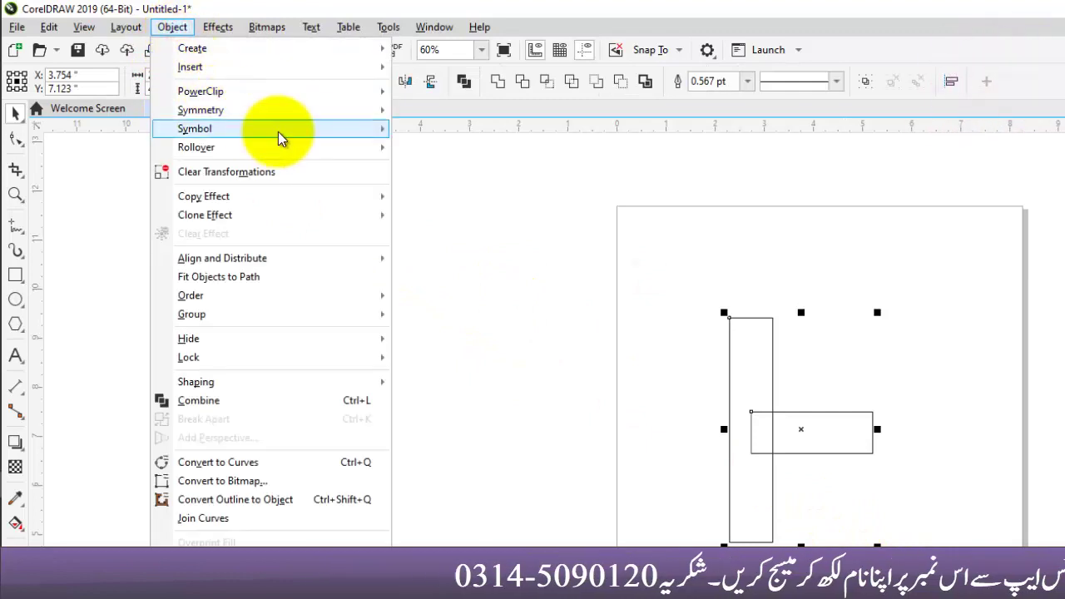
{"action": "mouse_move", "coordinate": [364, 133]}
{"action": "left_click", "coordinate": [450, 134]}
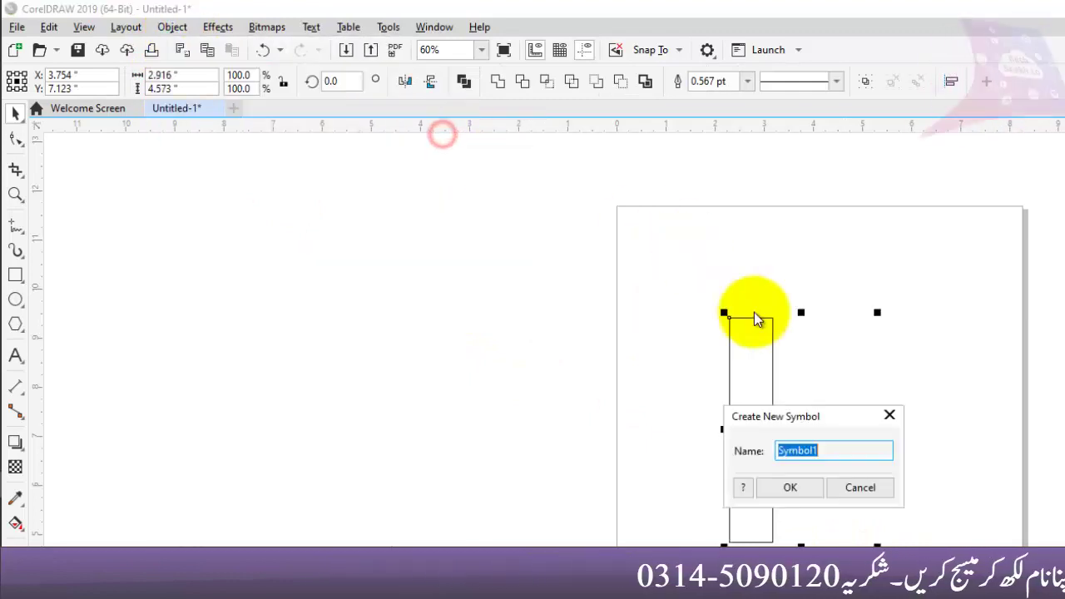
{"action": "left_click", "coordinate": [776, 494]}
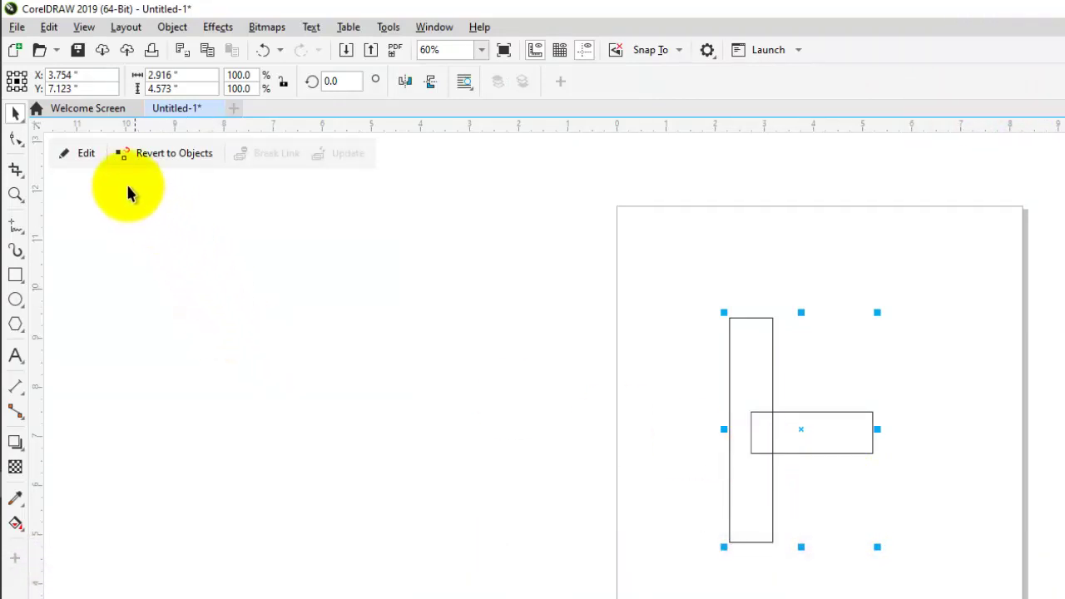
Step: Edit the symbol by narrowing the horizontal rectangle to about 1.42 inches, and finish editing
{"action": "left_click", "coordinate": [82, 158]}
{"action": "left_click", "coordinate": [850, 497]}
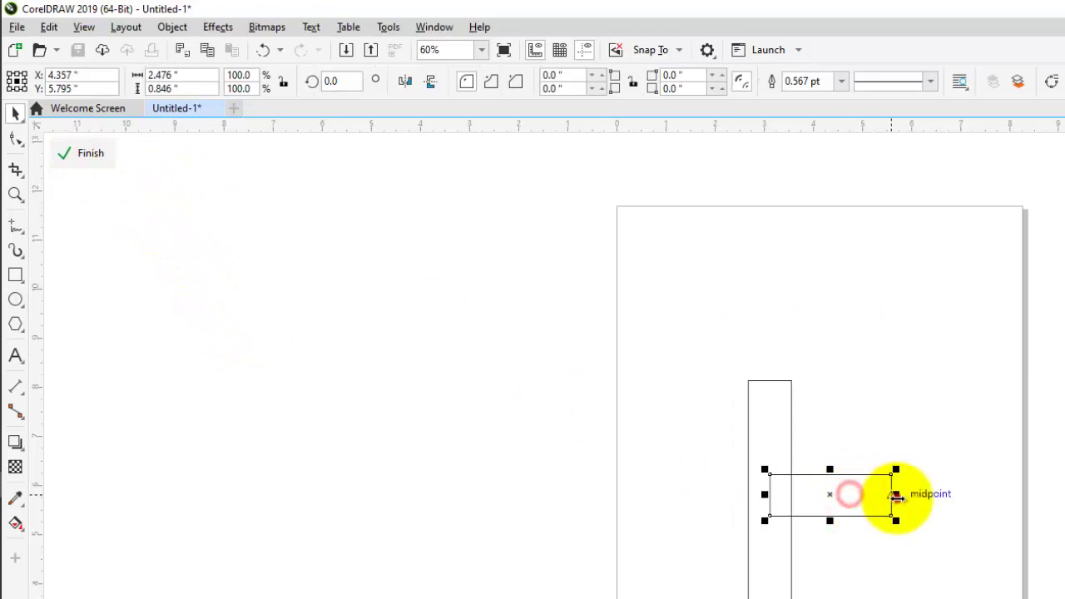
{"action": "left_click", "coordinate": [92, 154]}
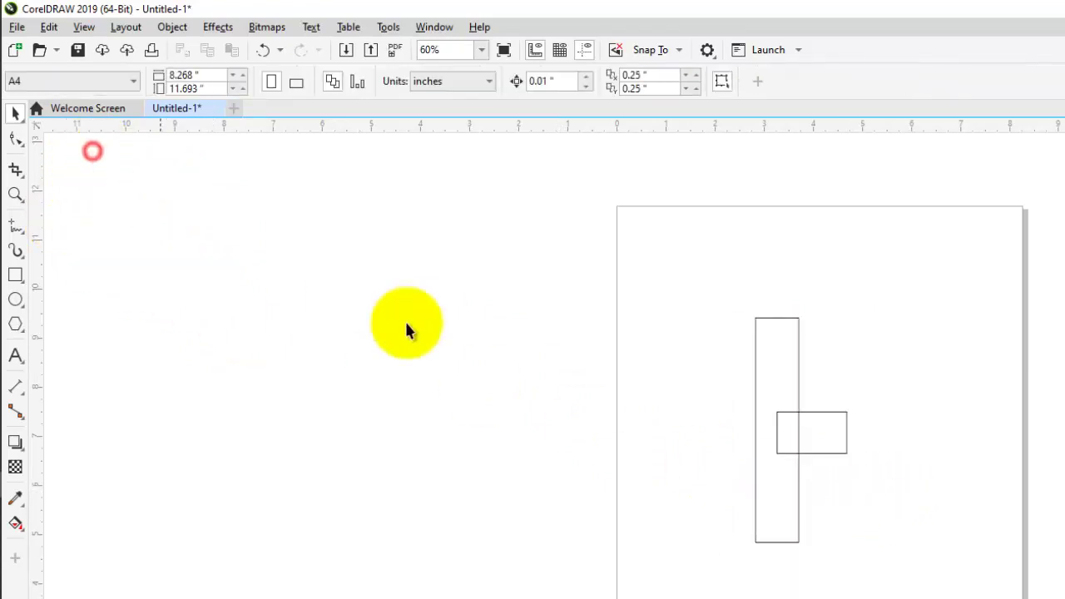
Step: Revert the symbol to separate objects and shift the small horizontal rectangle slightly upward
{"action": "left_click", "coordinate": [778, 466]}
{"action": "left_click", "coordinate": [174, 154]}
{"action": "left_click", "coordinate": [834, 492]}
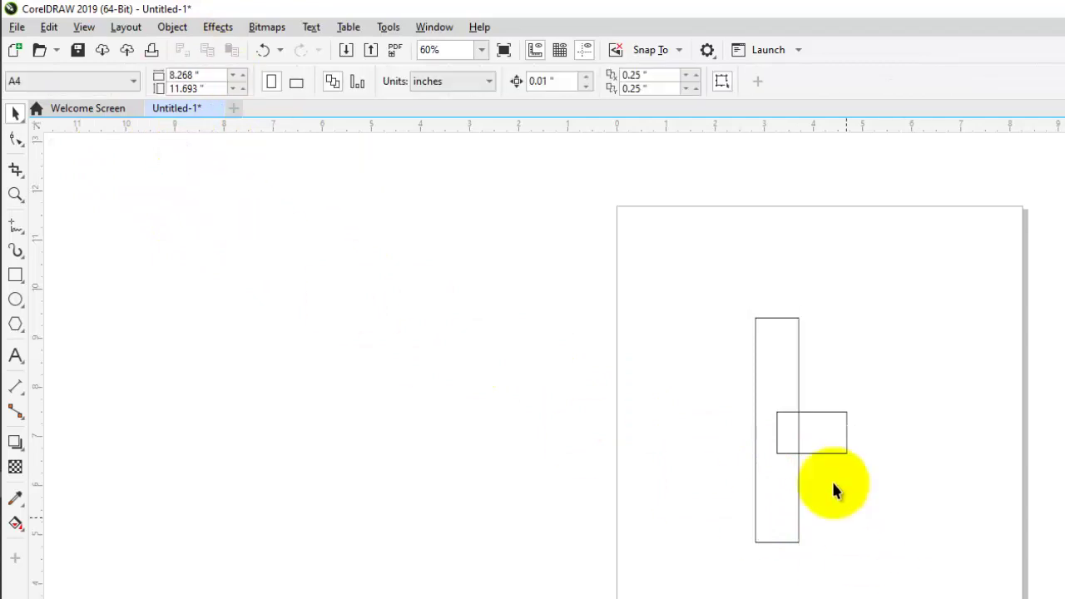
{"action": "left_click", "coordinate": [826, 433]}
{"action": "left_click_drag", "start_coordinate": [861, 447], "coordinate": [829, 445]}
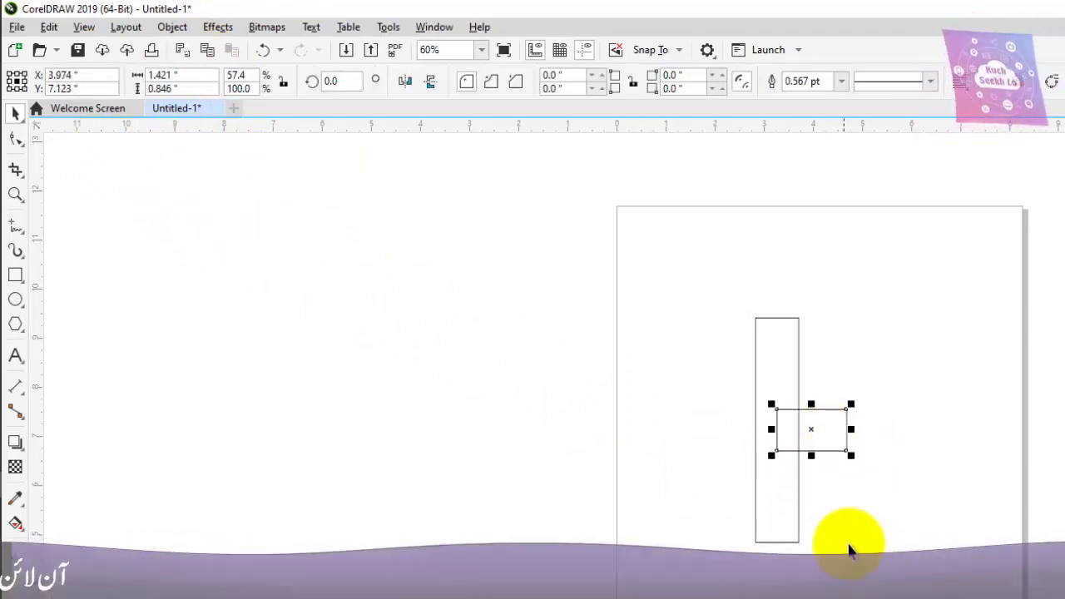
Step: Select both rectangles and view the Symbols docker, closing it again
{"action": "left_click", "coordinate": [850, 541]}
{"action": "left_click_drag", "start_coordinate": [665, 284], "coordinate": [665, 284]}
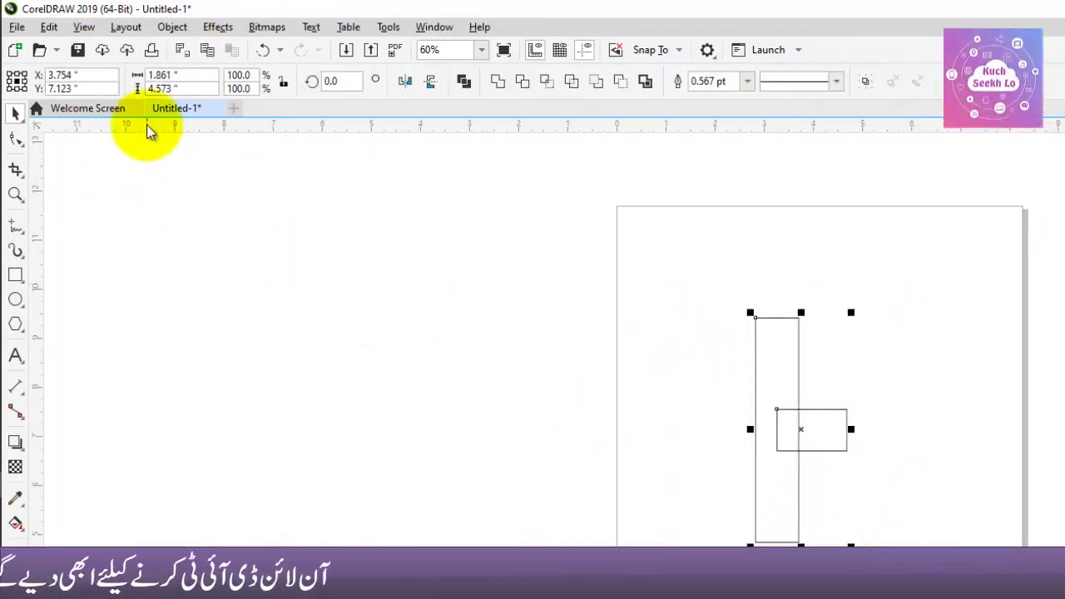
{"action": "left_click", "coordinate": [172, 27]}
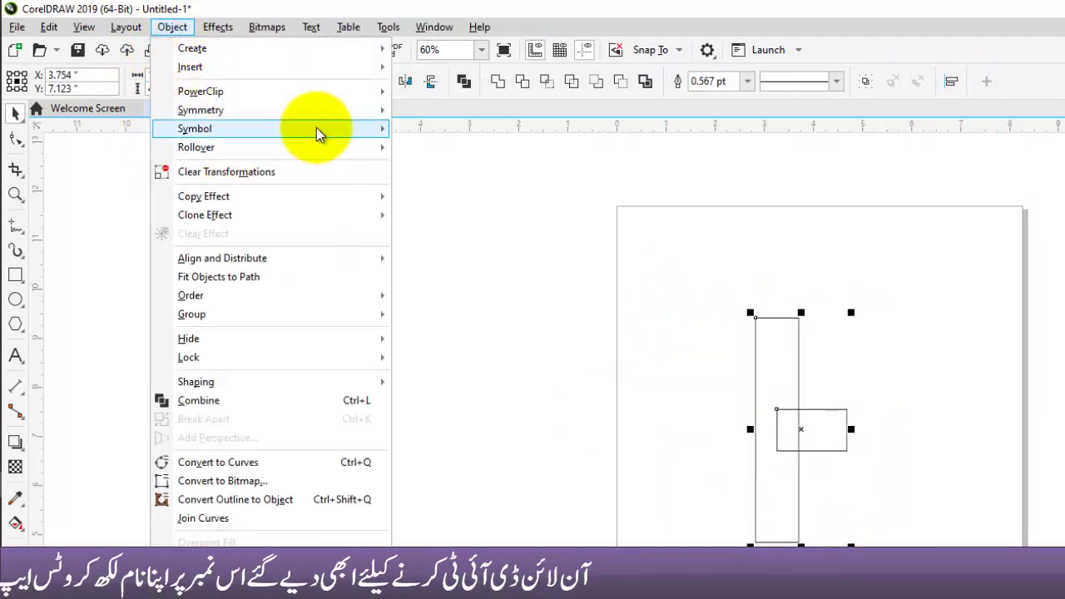
{"action": "mouse_move", "coordinate": [318, 126]}
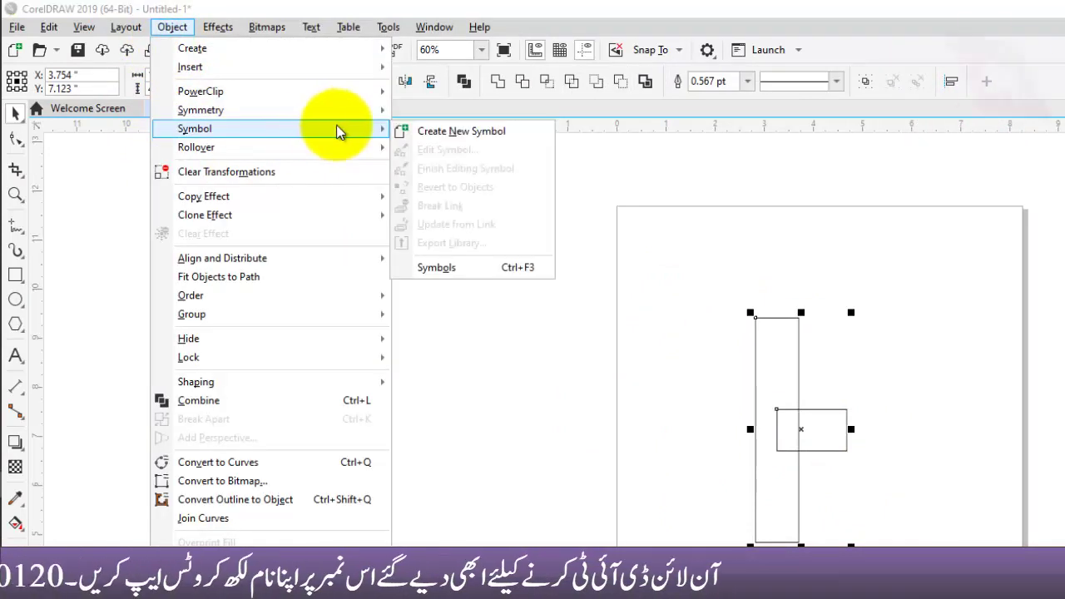
{"action": "left_click", "coordinate": [488, 267]}
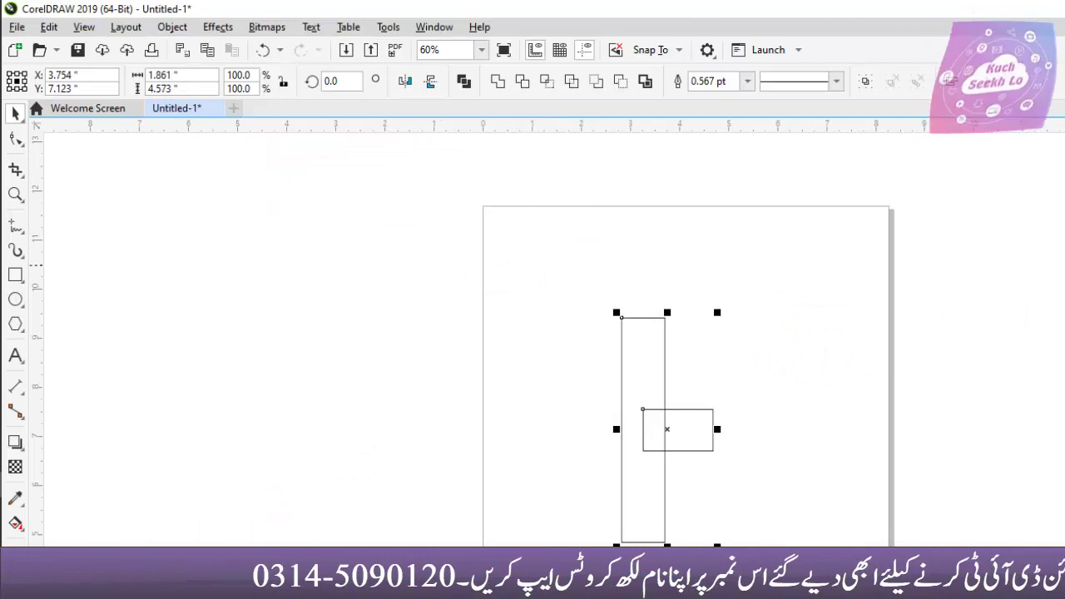
{"action": "scroll", "coordinate": [637, 230], "scroll_direction": "left", "scroll_amount": 3}
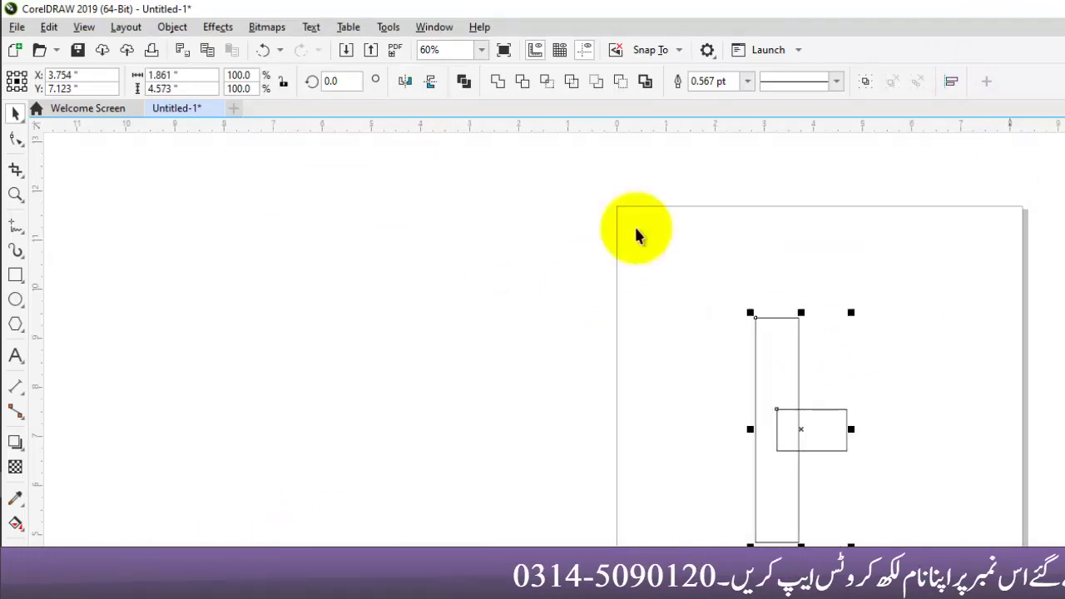
Step: Create a rollover from the two selected rectangles
{"action": "left_click", "coordinate": [172, 27]}
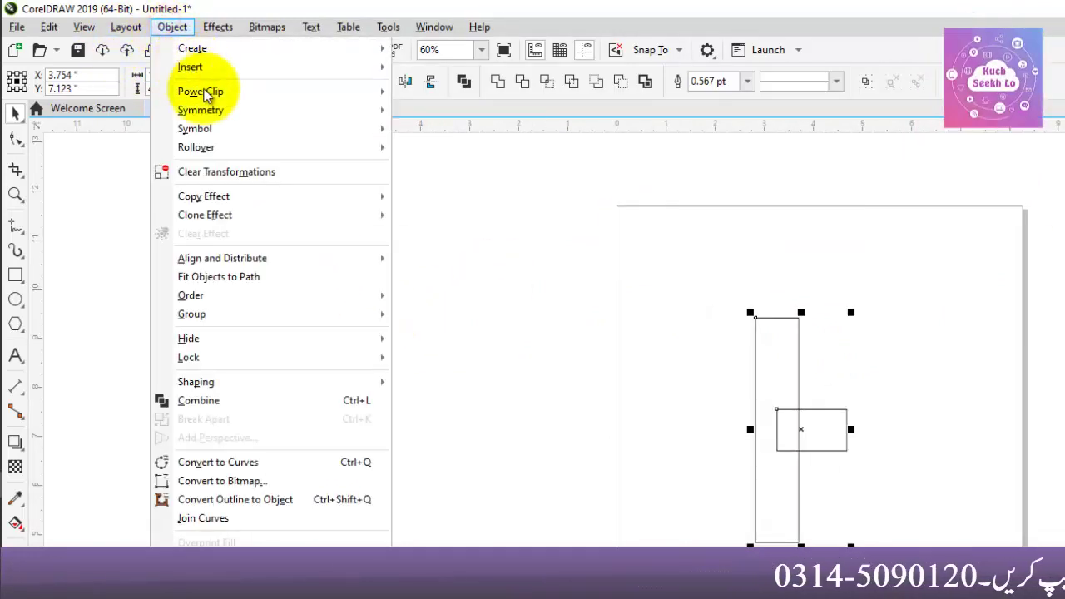
{"action": "mouse_move", "coordinate": [297, 154]}
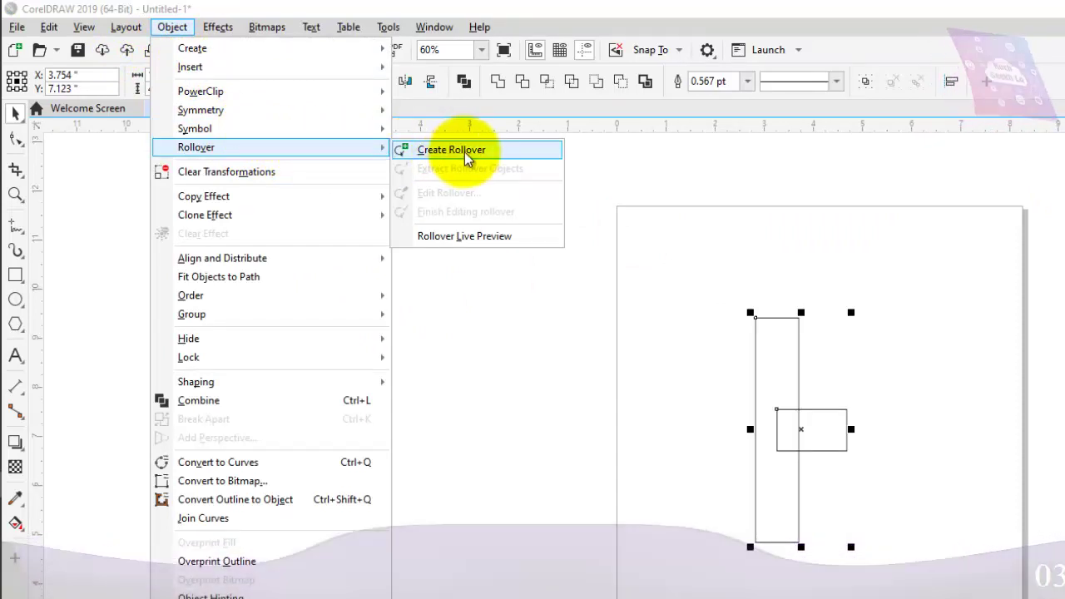
{"action": "left_click", "coordinate": [466, 157]}
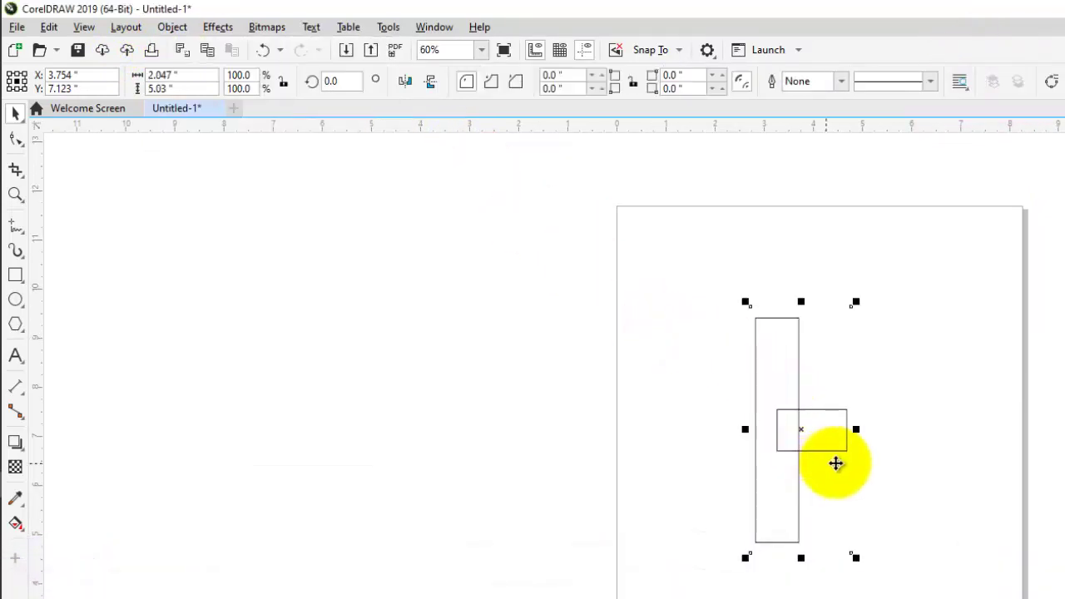
Step: Edit the rollover's NORMAL state by scaling both rectangles down toward their lower-right corner, and finish editing
{"action": "left_click", "coordinate": [172, 27]}
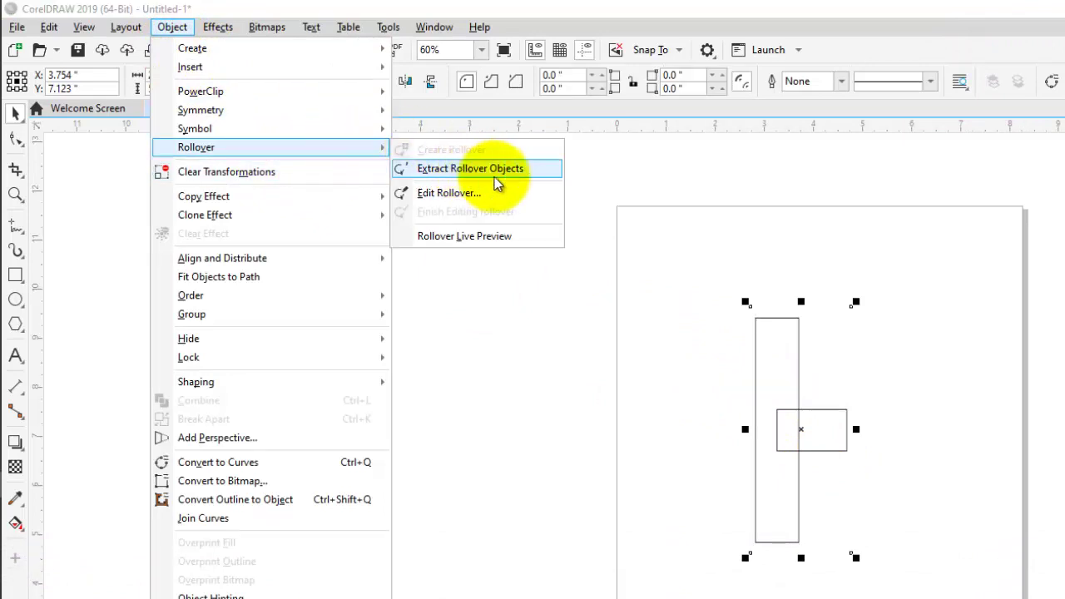
{"action": "left_click", "coordinate": [494, 191]}
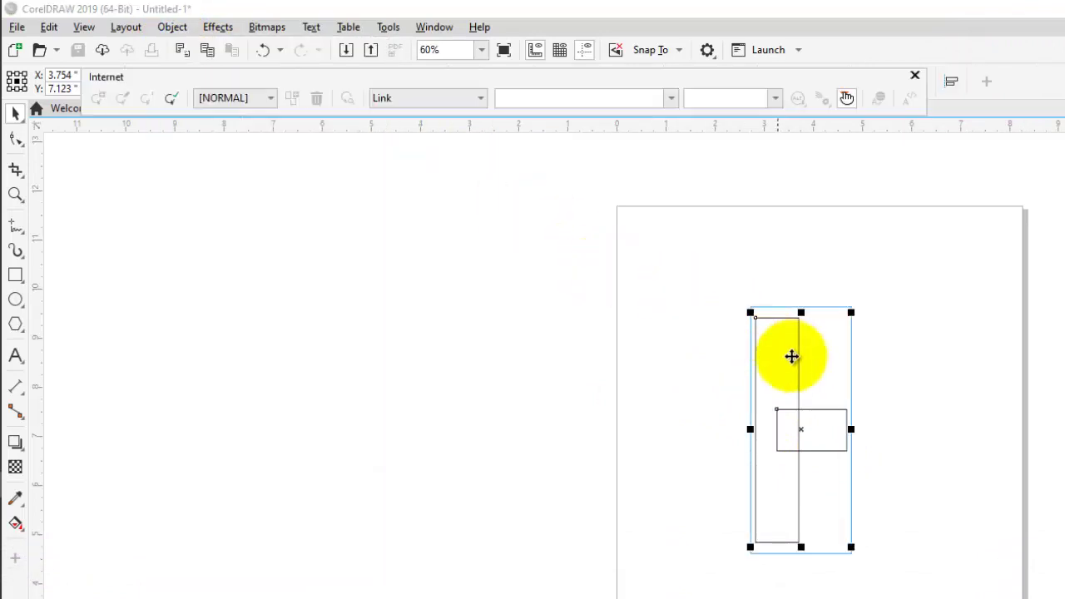
{"action": "left_click_drag", "start_coordinate": [752, 314], "coordinate": [776, 378]}
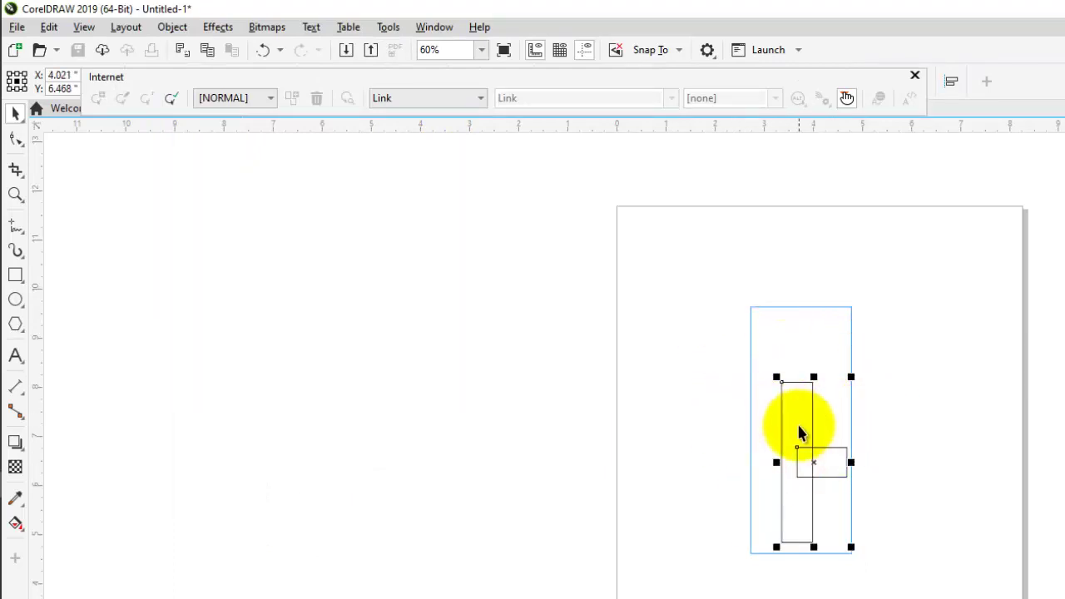
{"action": "left_click", "coordinate": [915, 76]}
{"action": "left_click", "coordinate": [126, 27]}
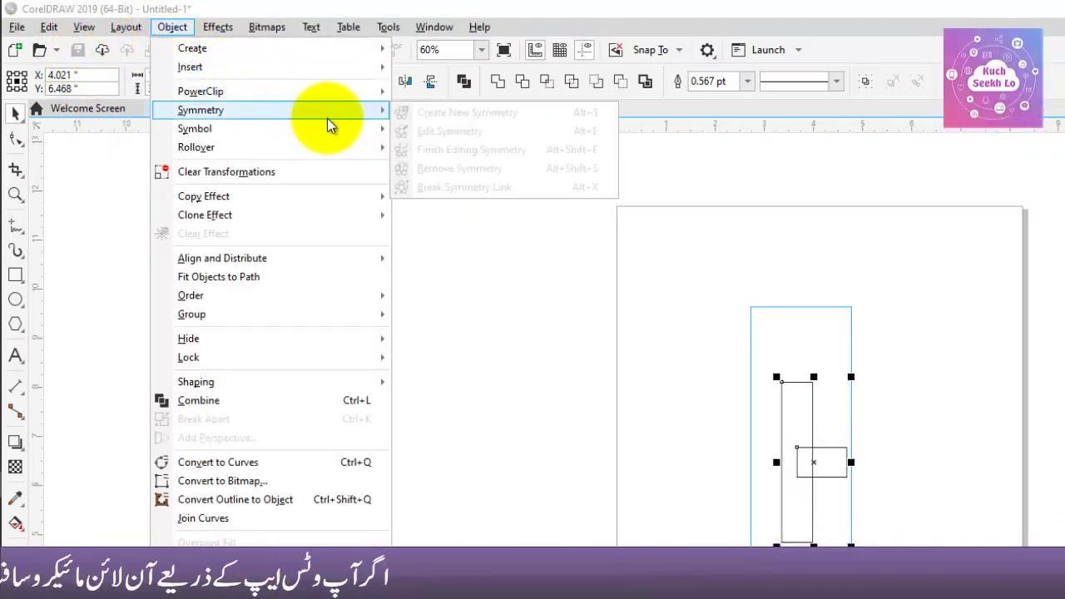
{"action": "mouse_move", "coordinate": [385, 136]}
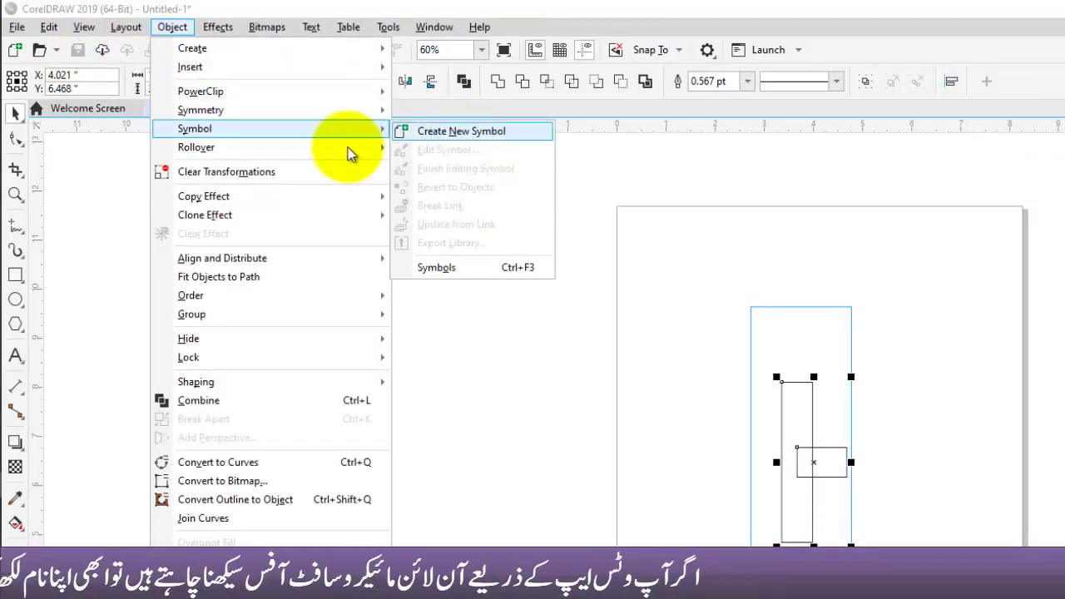
{"action": "mouse_move", "coordinate": [307, 149]}
{"action": "left_click", "coordinate": [463, 213]}
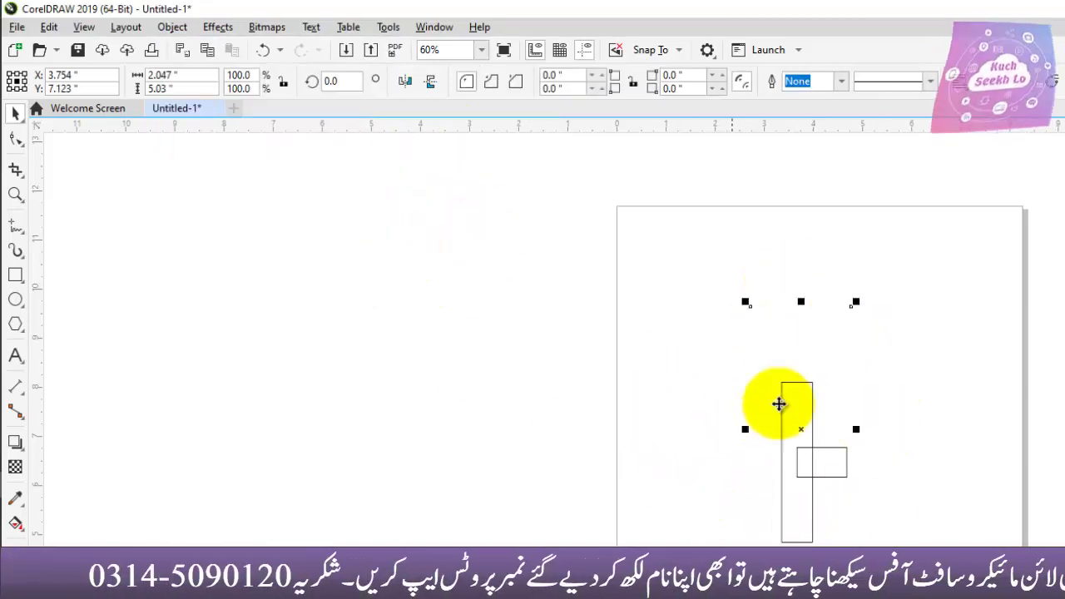
Step: Extract the rollover's objects and move the two larger tall rectangles side by side at the page's left edge
{"action": "left_click", "coordinate": [172, 26]}
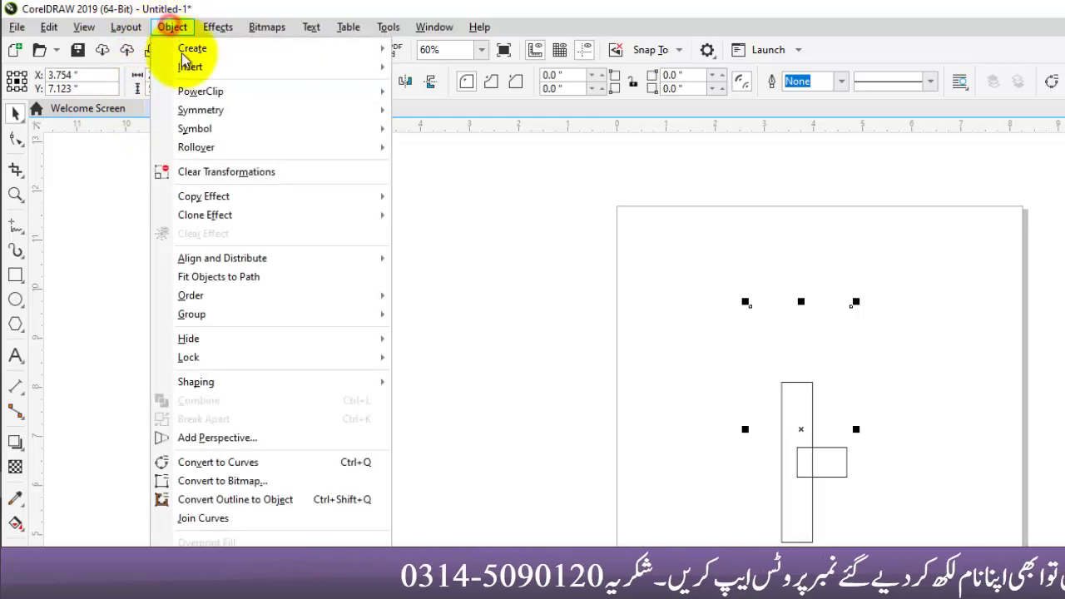
{"action": "mouse_move", "coordinate": [324, 154]}
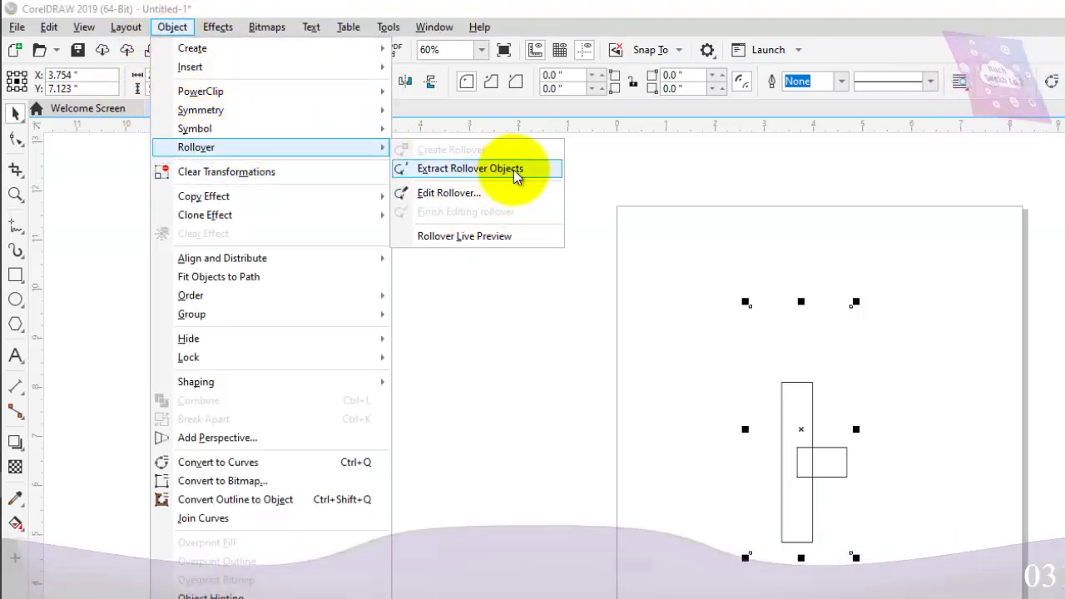
{"action": "left_click", "coordinate": [512, 170]}
{"action": "left_click", "coordinate": [762, 472]}
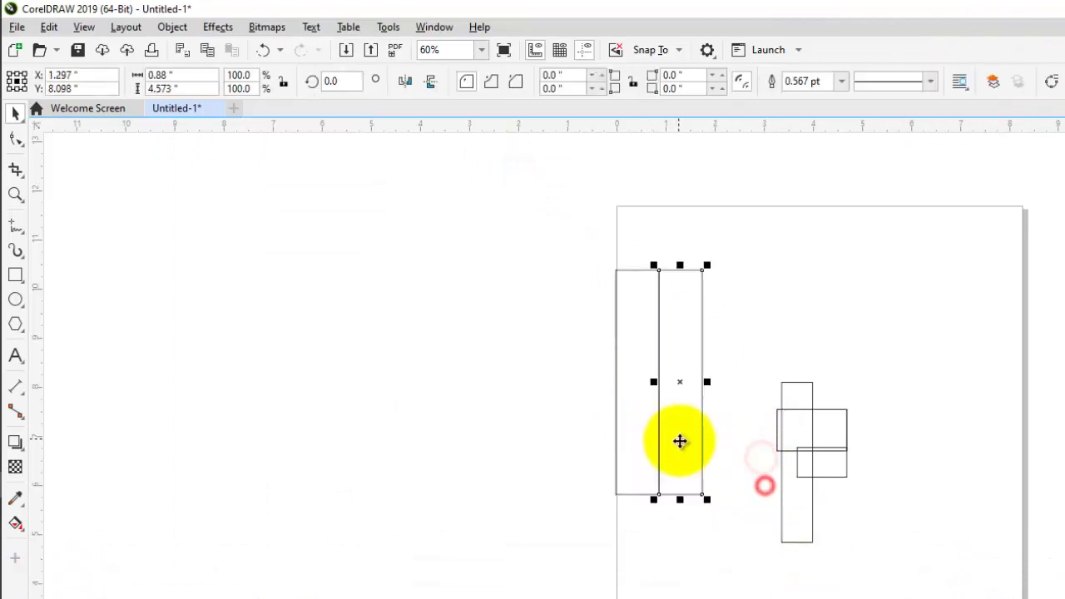
Step: Select all the rectangles on the page and delete them
{"action": "left_click", "coordinate": [737, 563]}
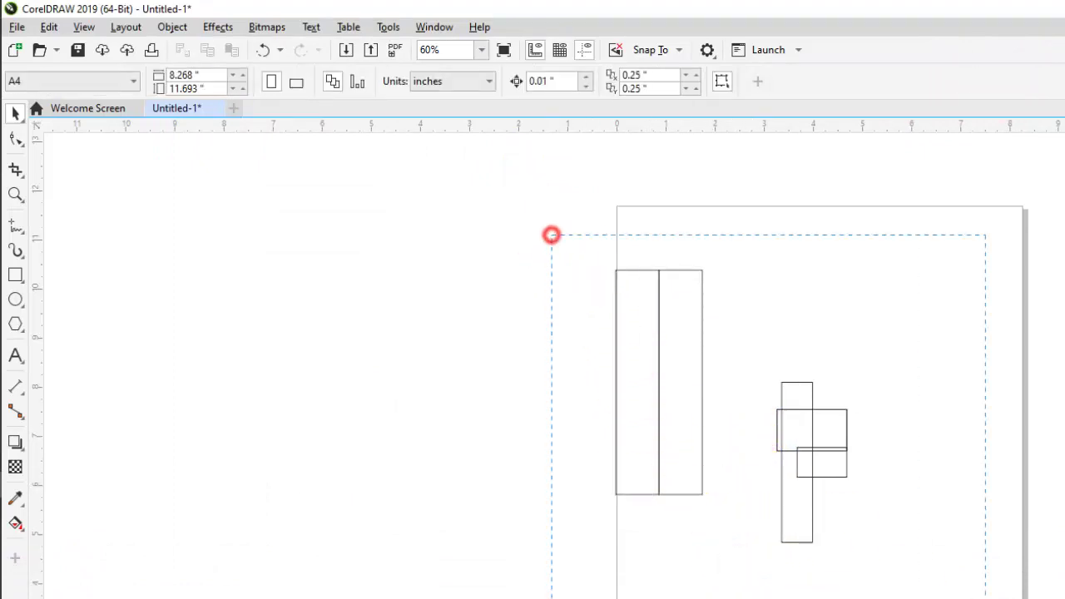
{"action": "left_click_drag", "start_coordinate": [985, 598], "coordinate": [552, 235]}
{"action": "key", "text": "Delete"}
{"action": "left_click", "coordinate": [786, 512]}
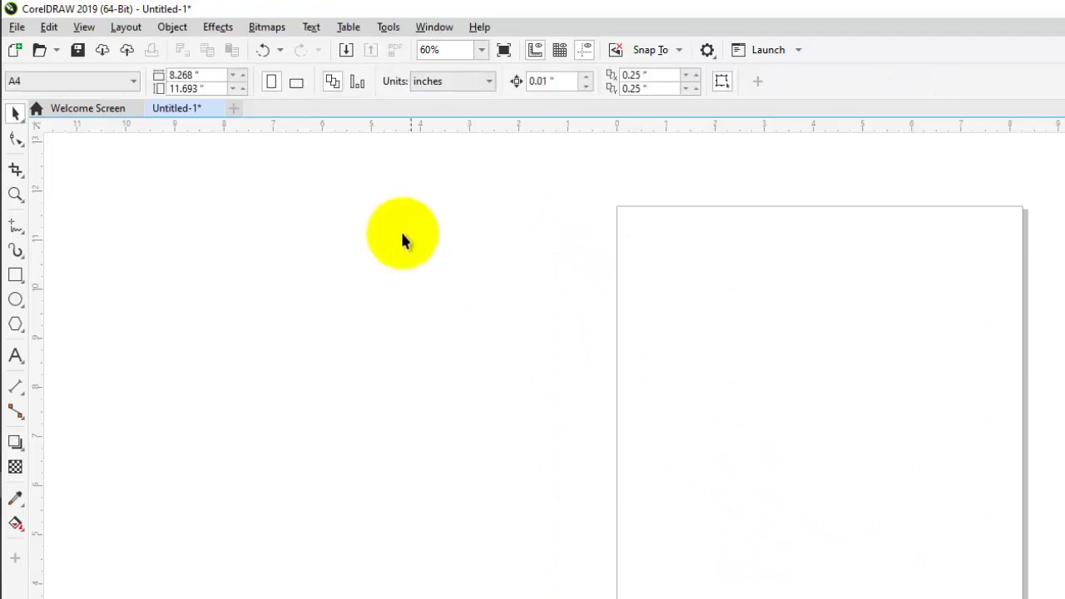
{"action": "left_click", "coordinate": [172, 27]}
{"action": "mouse_move", "coordinate": [267, 152]}
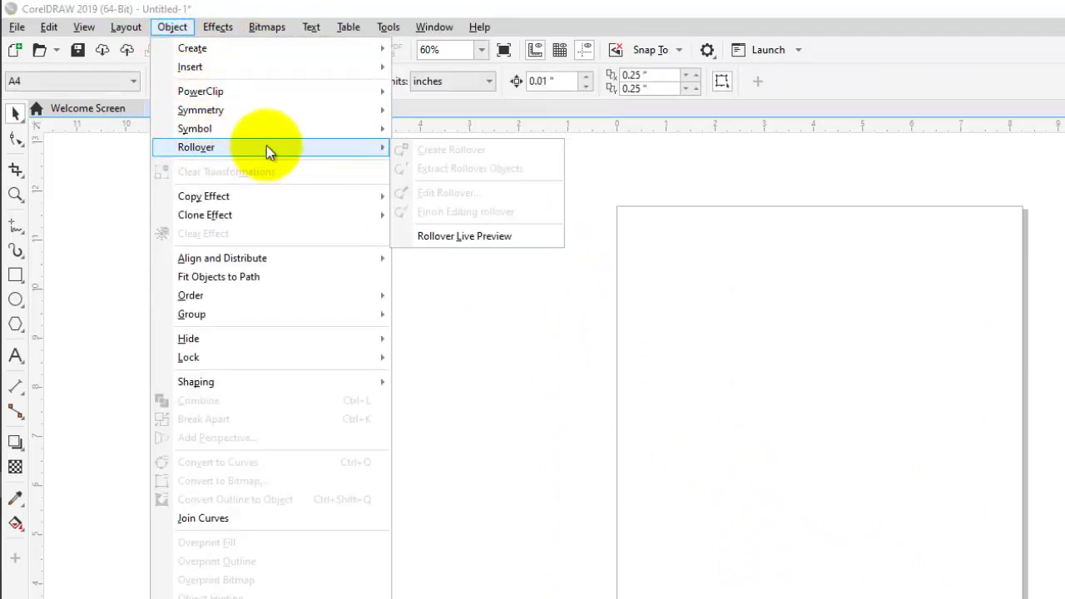
{"action": "left_click", "coordinate": [791, 397]}
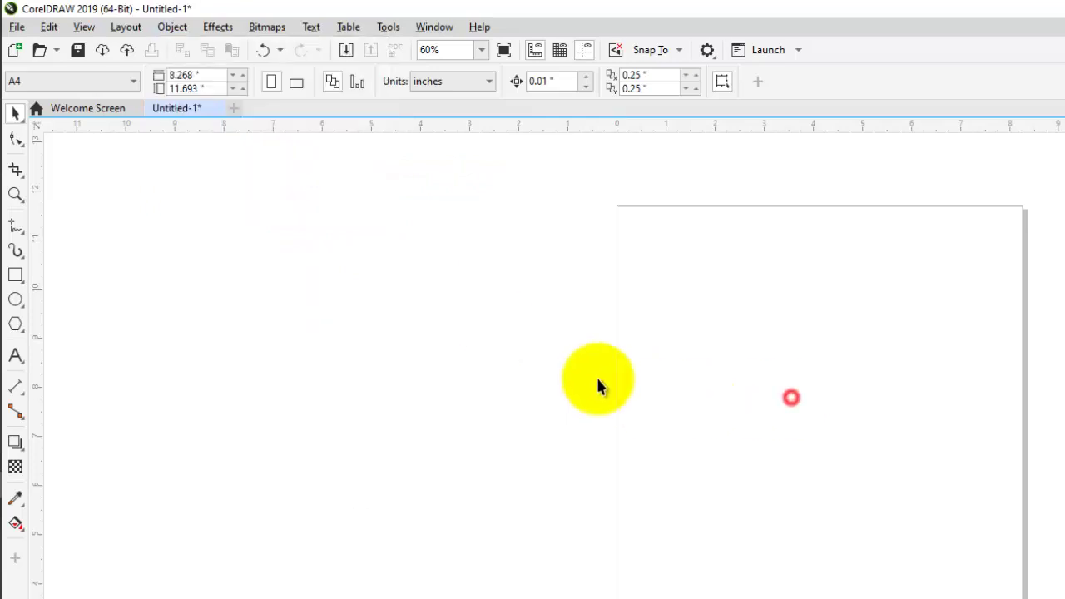
Step: Draw a rectangle about 3.12 by 3.45 in, rotated to about 330°, on the page and clear its transformations
{"action": "left_click", "coordinate": [16, 275]}
{"action": "left_click_drag", "start_coordinate": [704, 327], "coordinate": [859, 496]}
{"action": "left_click", "coordinate": [782, 410]}
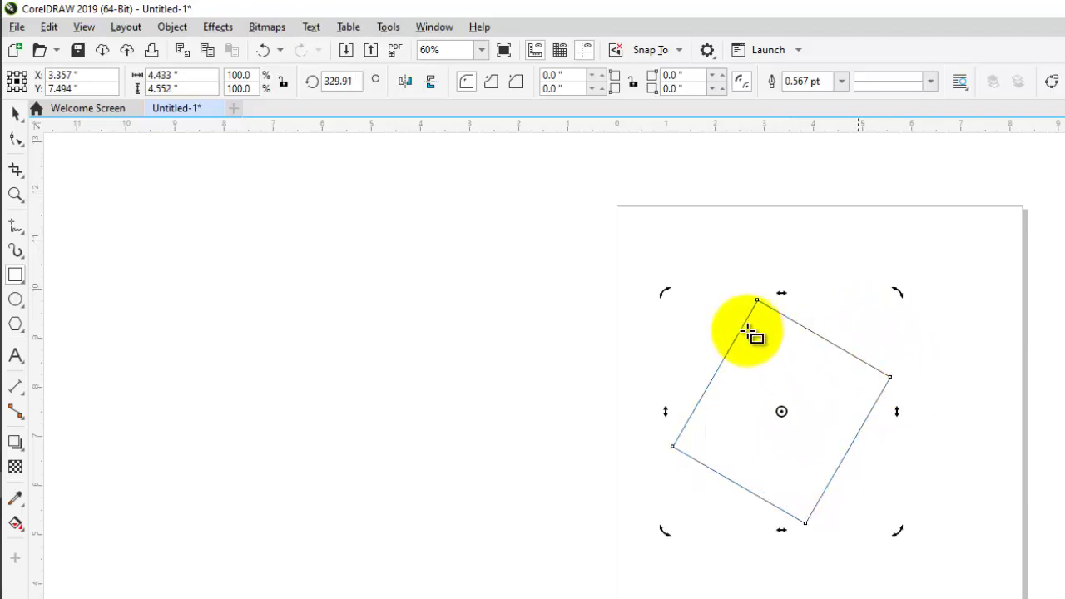
{"action": "left_click", "coordinate": [175, 28]}
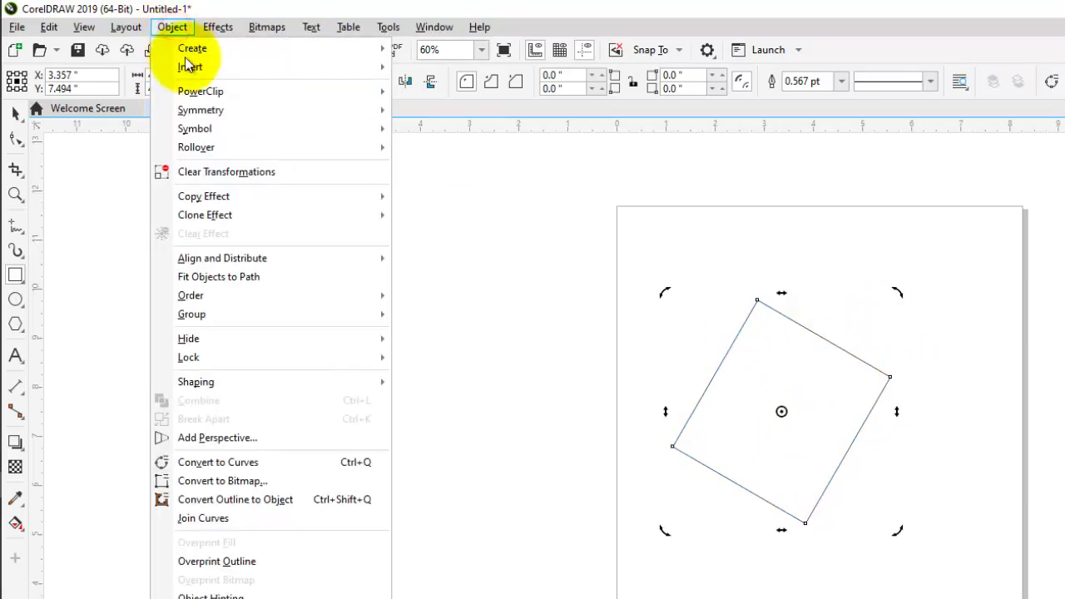
{"action": "left_click", "coordinate": [289, 178]}
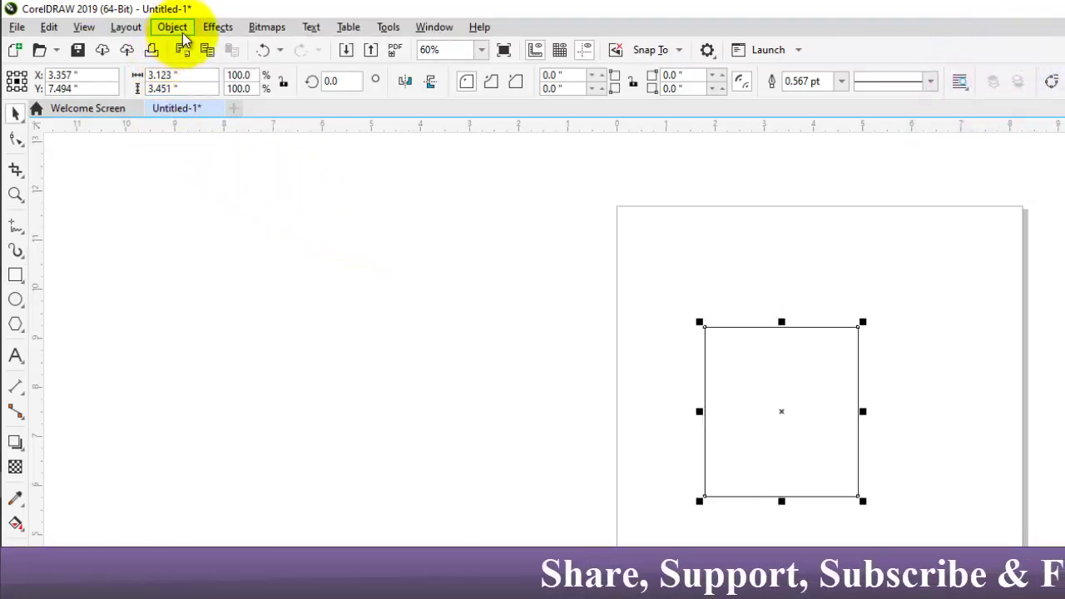
{"action": "left_click", "coordinate": [216, 28]}
{"action": "mouse_move", "coordinate": [174, 28]}
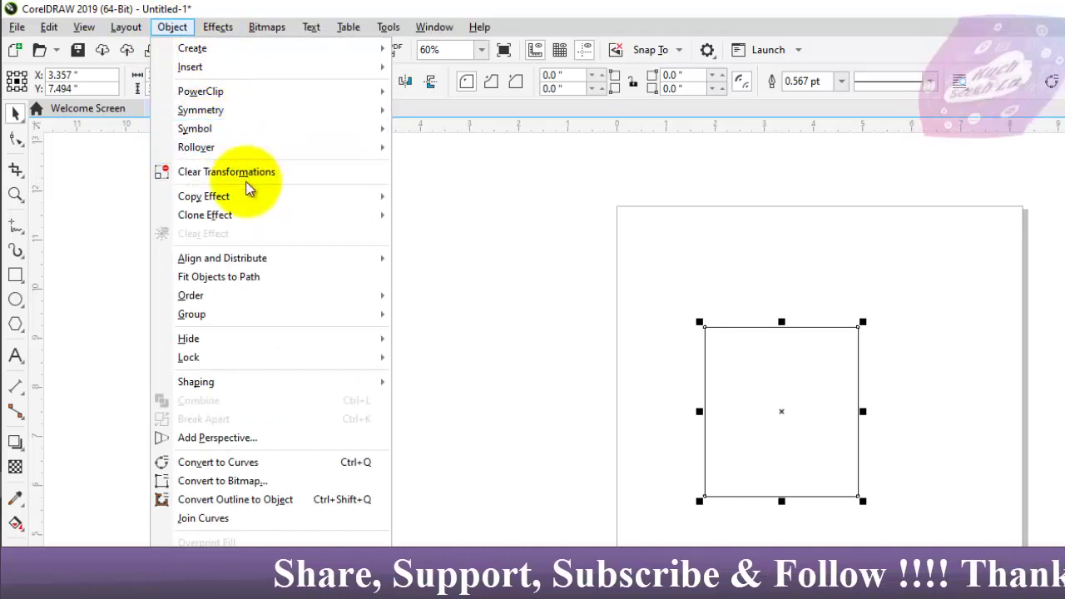
{"action": "mouse_move", "coordinate": [331, 202]}
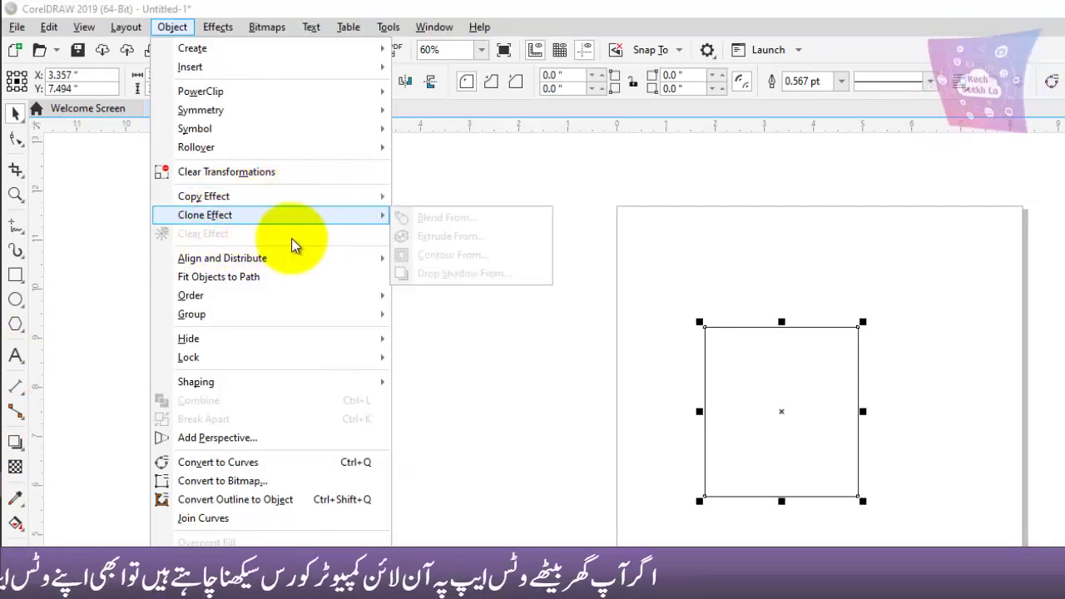
{"action": "mouse_move", "coordinate": [319, 258]}
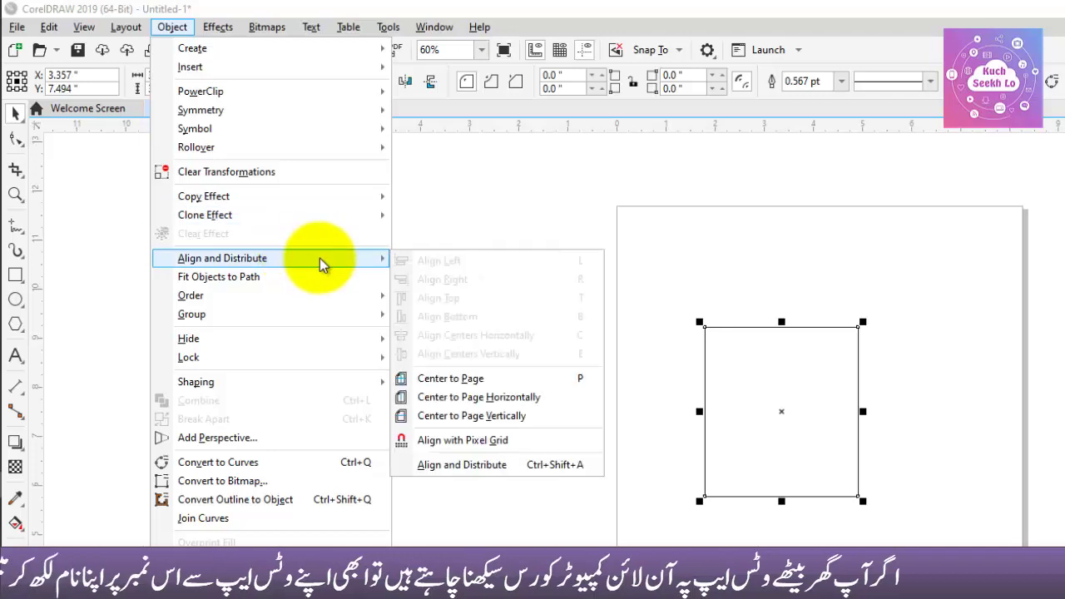
{"action": "left_click", "coordinate": [602, 216]}
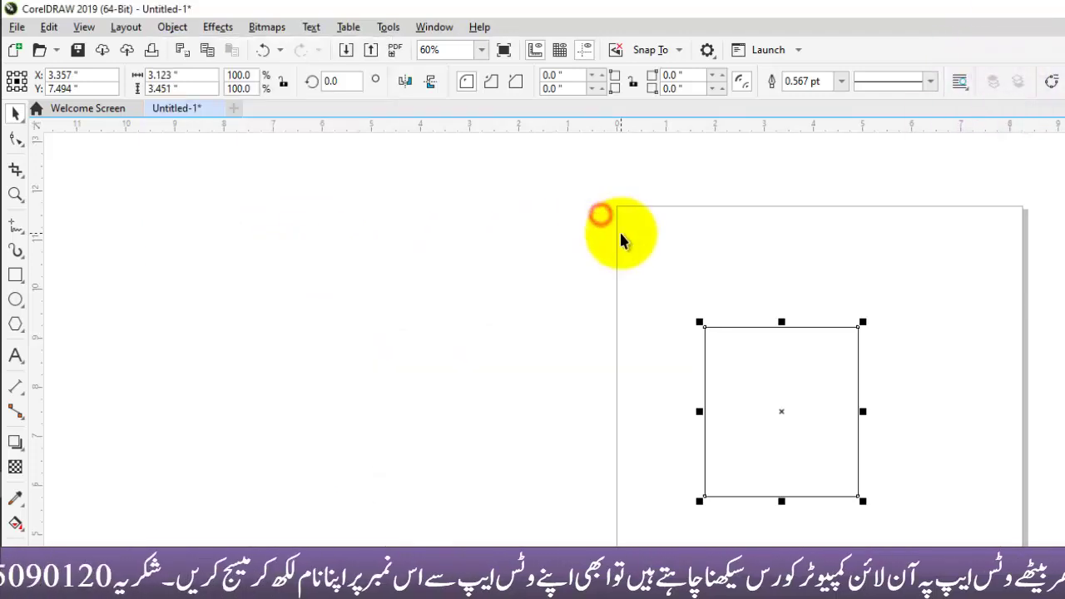
Step: Draw a second rectangle about 2.78 by 3.93 in overlapping the first one's upper-right part
{"action": "left_click", "coordinate": [15, 275]}
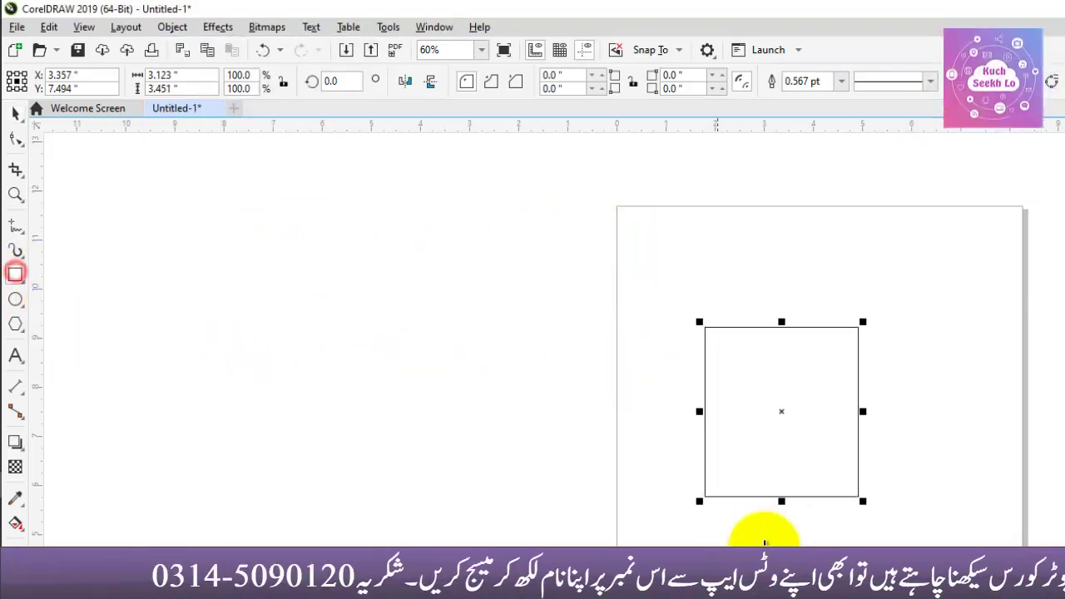
{"action": "left_click_drag", "start_coordinate": [768, 266], "coordinate": [905, 459]}
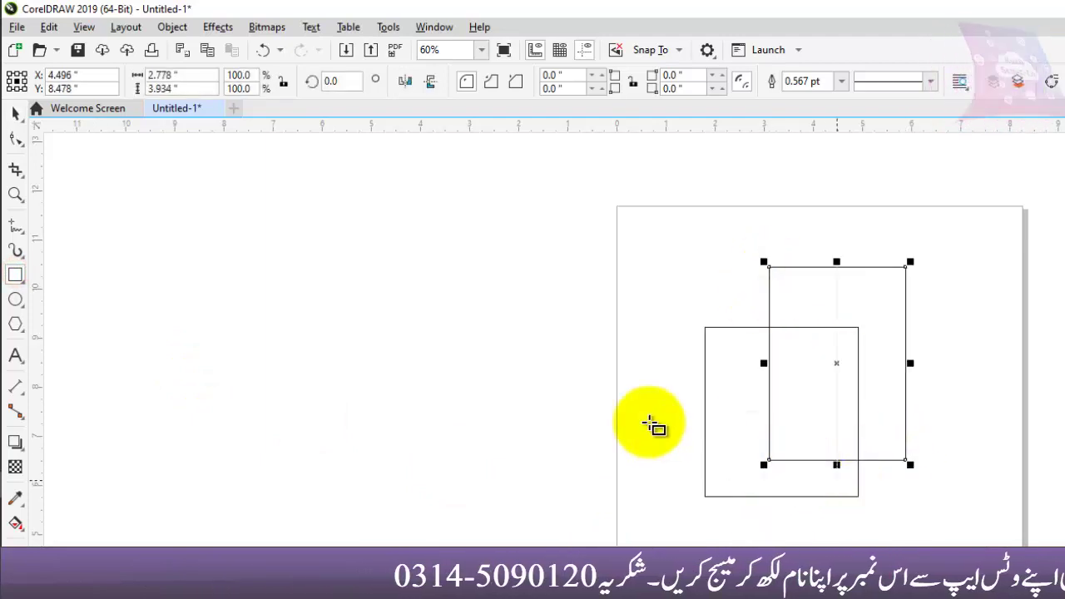
Step: Select both rectangles and align them by their left edges
{"action": "left_click", "coordinate": [15, 112]}
{"action": "left_click", "coordinate": [582, 285]}
{"action": "left_click_drag", "start_coordinate": [631, 202], "coordinate": [975, 539]}
{"action": "left_click", "coordinate": [172, 26]}
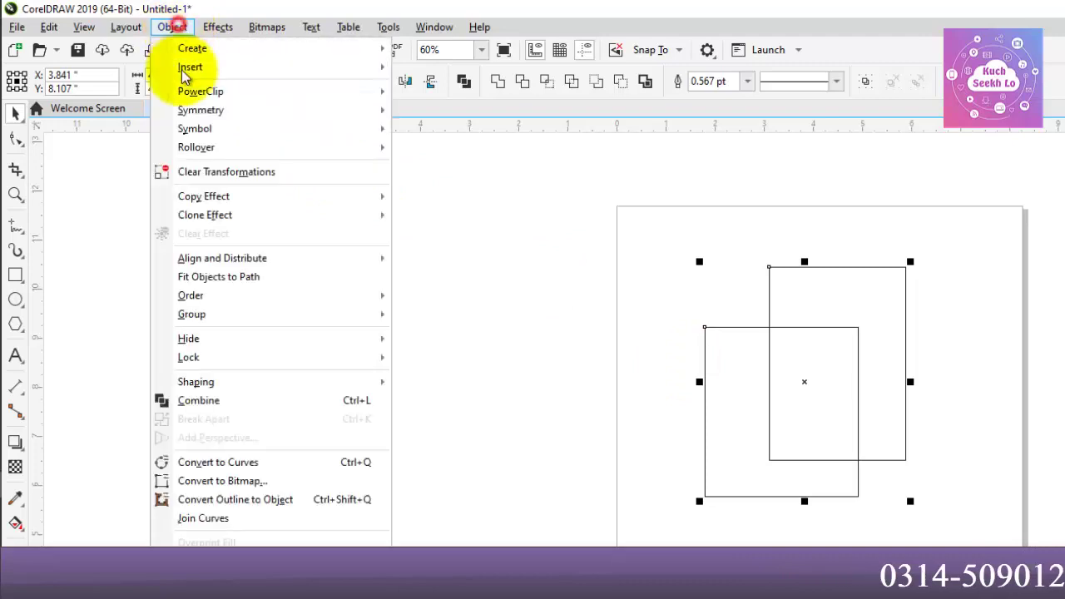
{"action": "mouse_move", "coordinate": [380, 261]}
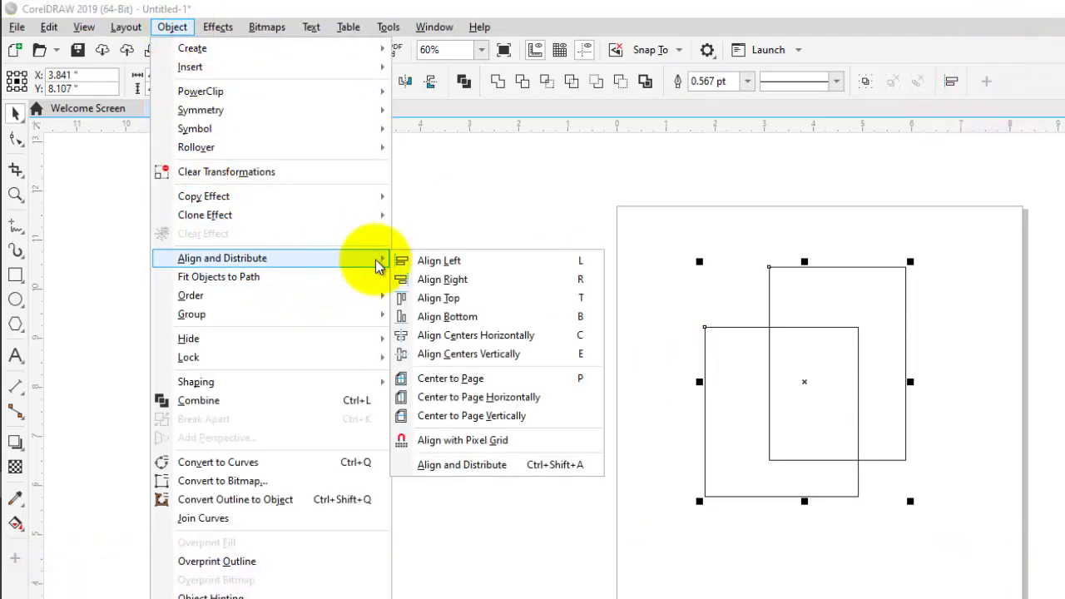
{"action": "left_click", "coordinate": [515, 273]}
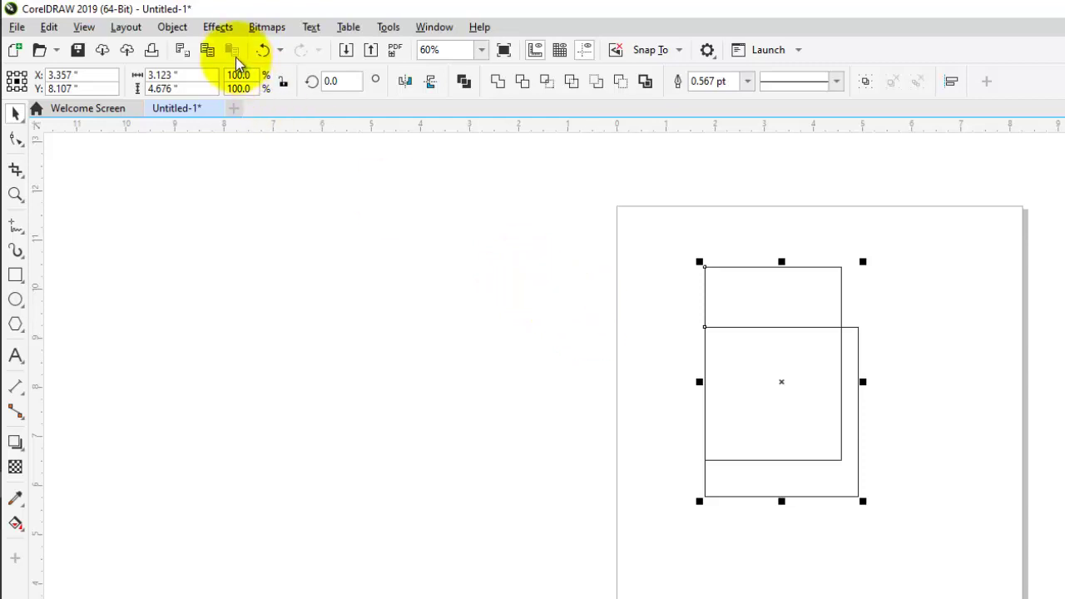
Step: Align the two selected rectangles by their right edges and by their top edges
{"action": "left_click", "coordinate": [172, 27]}
{"action": "mouse_move", "coordinate": [380, 258]}
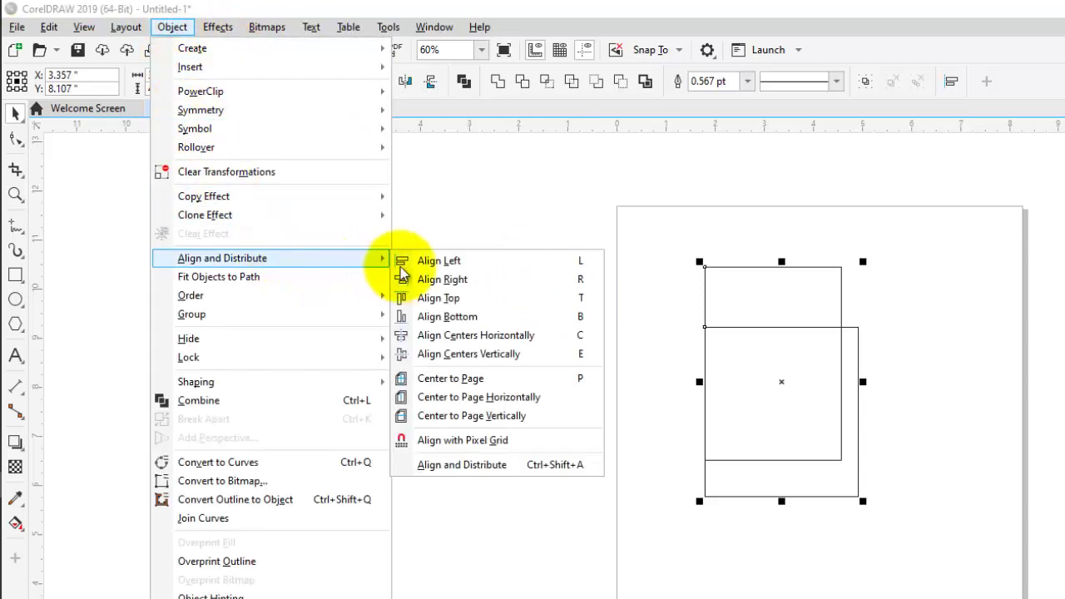
{"action": "left_click", "coordinate": [519, 287]}
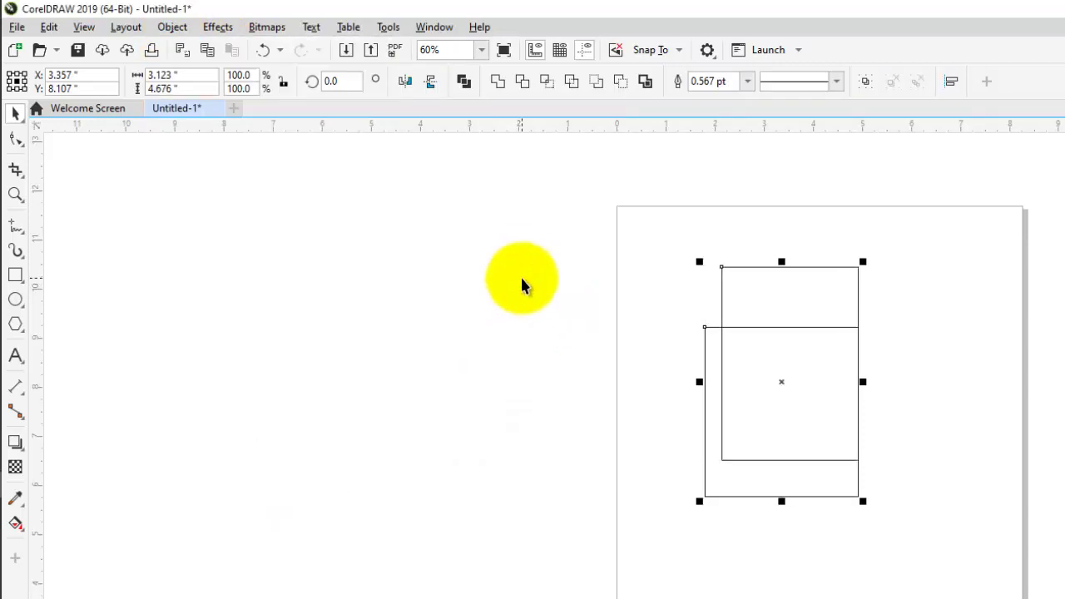
{"action": "left_click", "coordinate": [174, 27]}
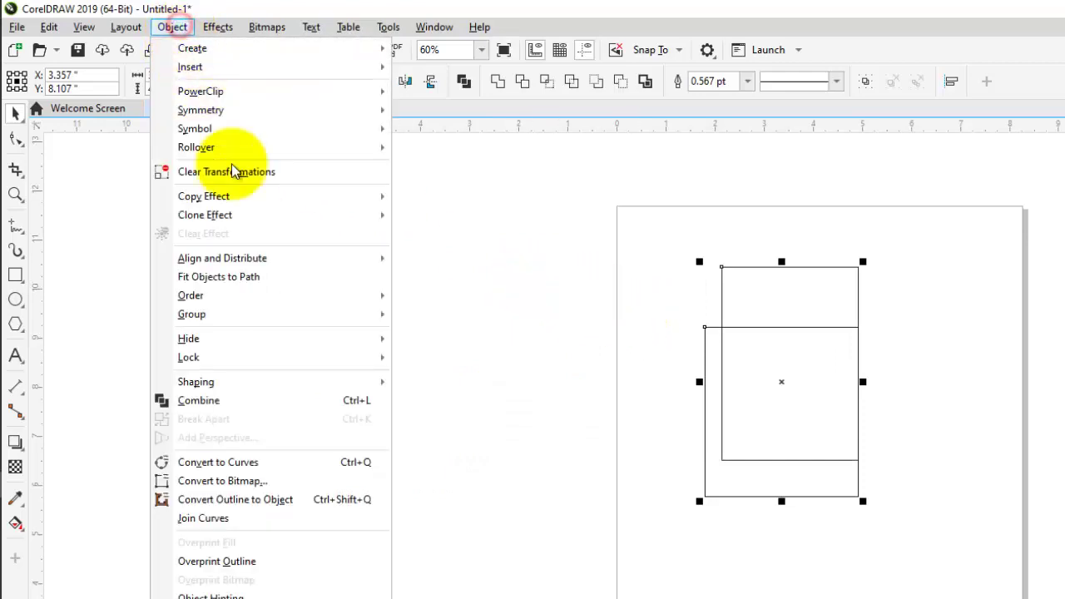
{"action": "mouse_move", "coordinate": [374, 258]}
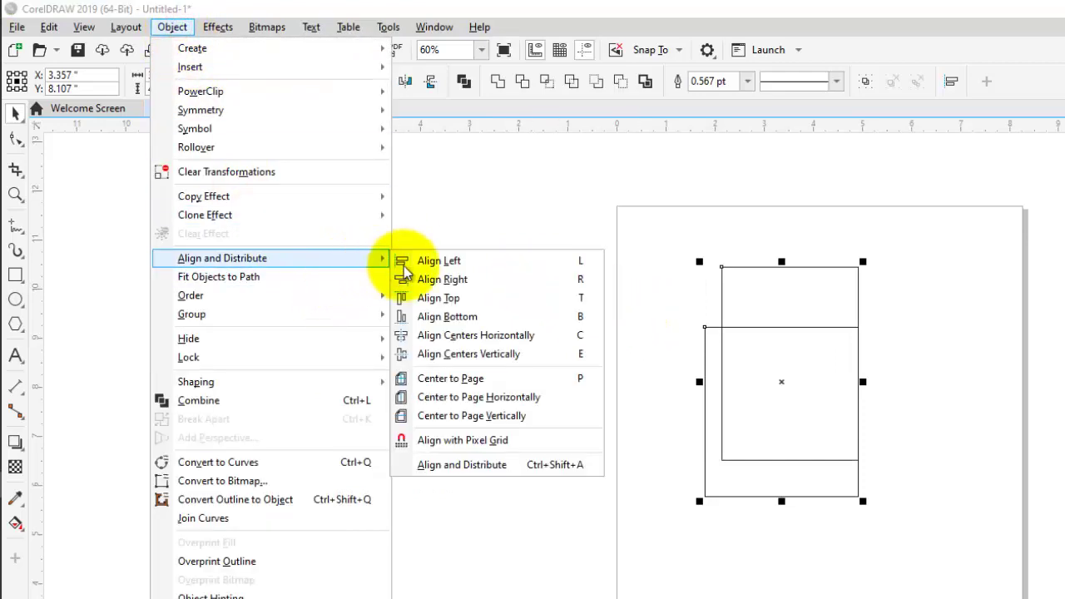
{"action": "left_click", "coordinate": [471, 300]}
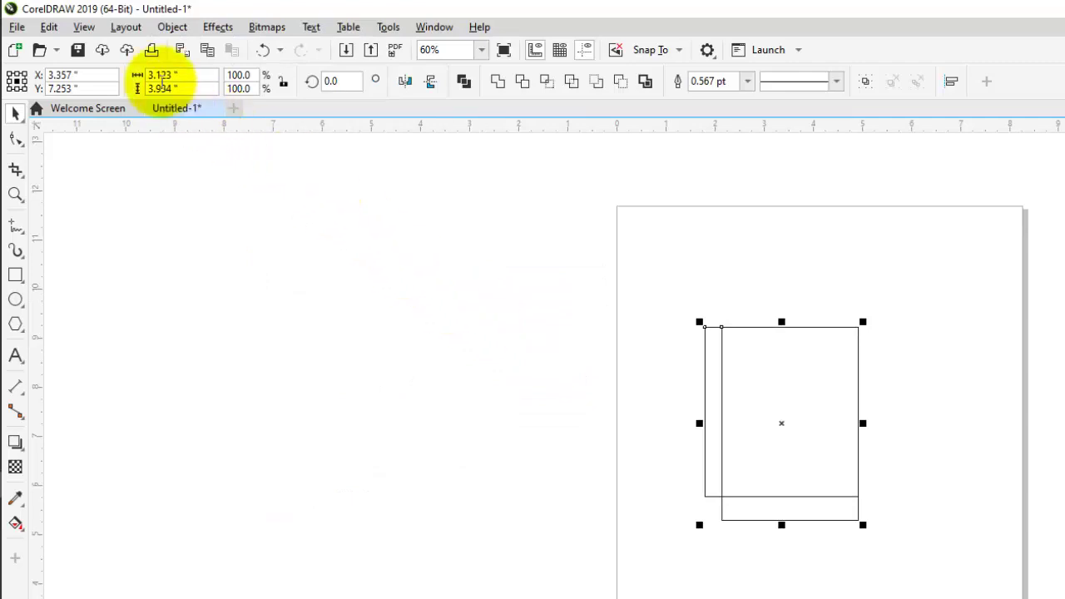
Step: Align the two rectangles by their bottom edges and align their centers horizontally
{"action": "left_click", "coordinate": [171, 29]}
{"action": "mouse_move", "coordinate": [356, 263]}
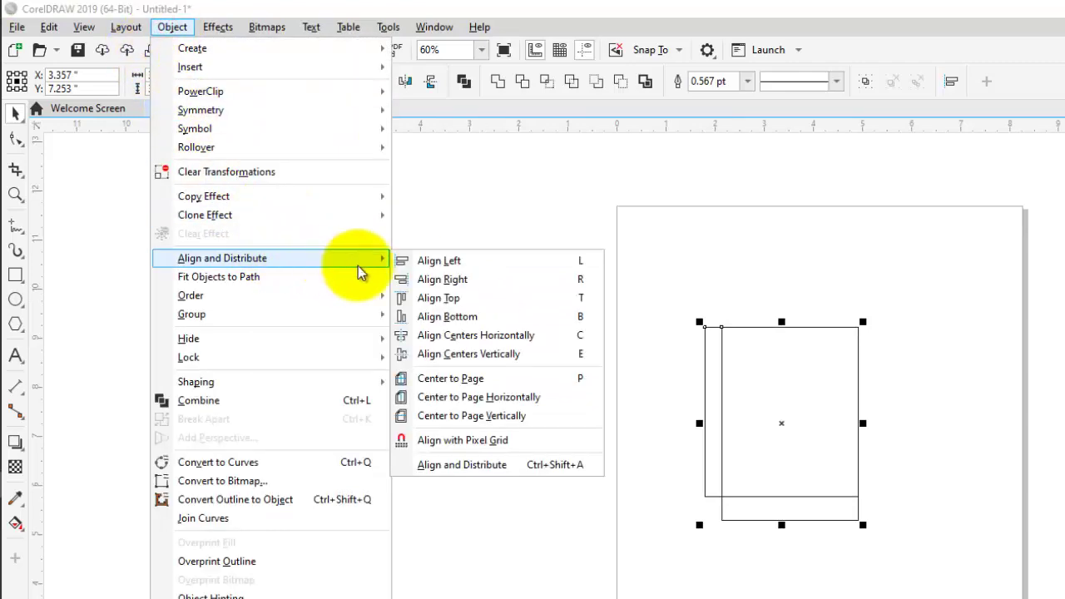
{"action": "left_click", "coordinate": [506, 322]}
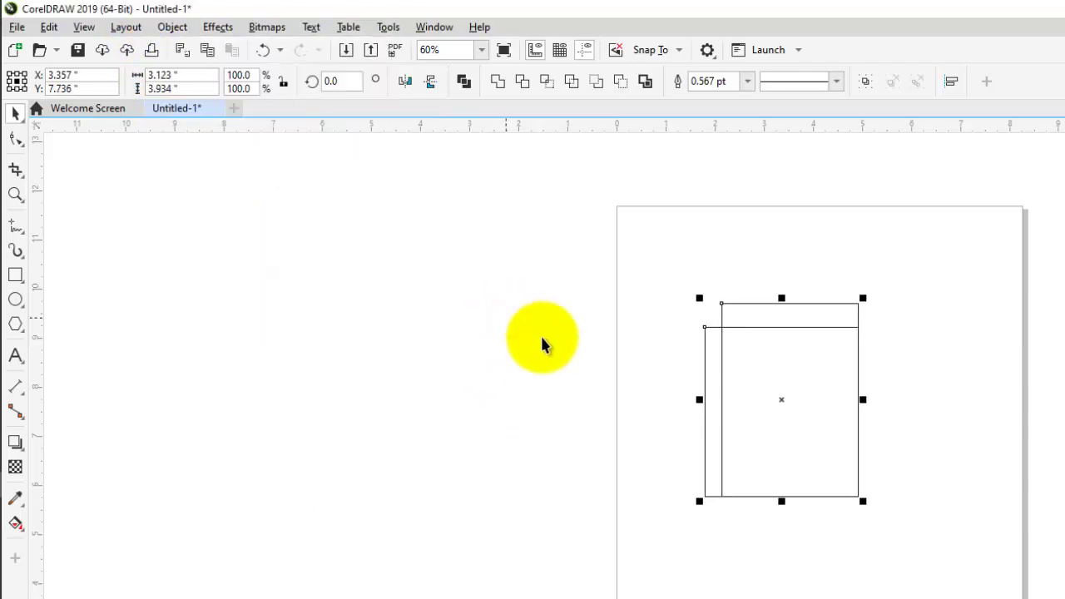
{"action": "left_click", "coordinate": [172, 34]}
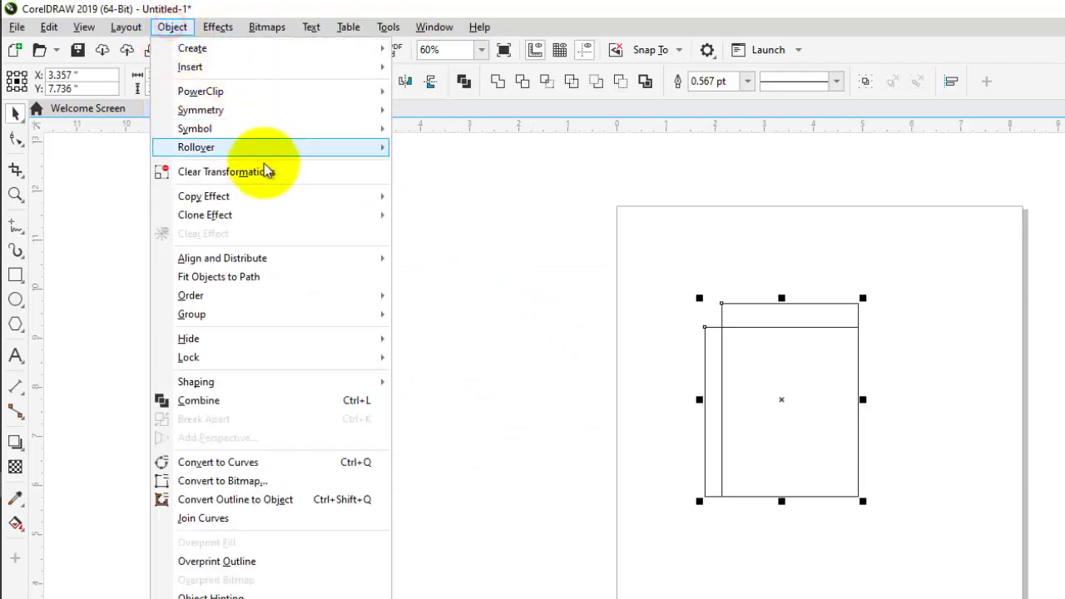
{"action": "mouse_move", "coordinate": [358, 268]}
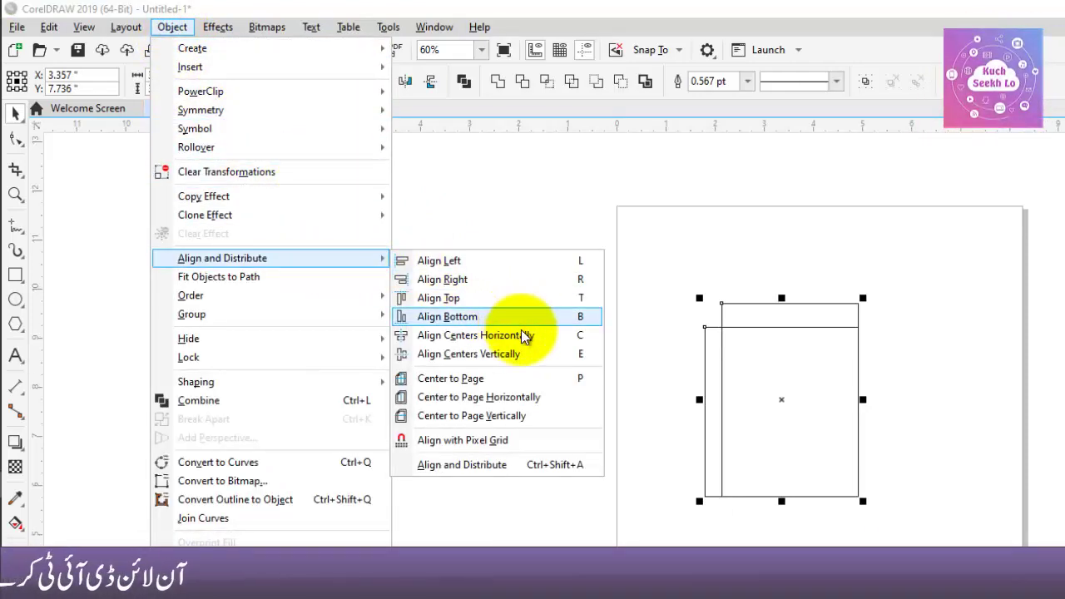
{"action": "left_click", "coordinate": [562, 345]}
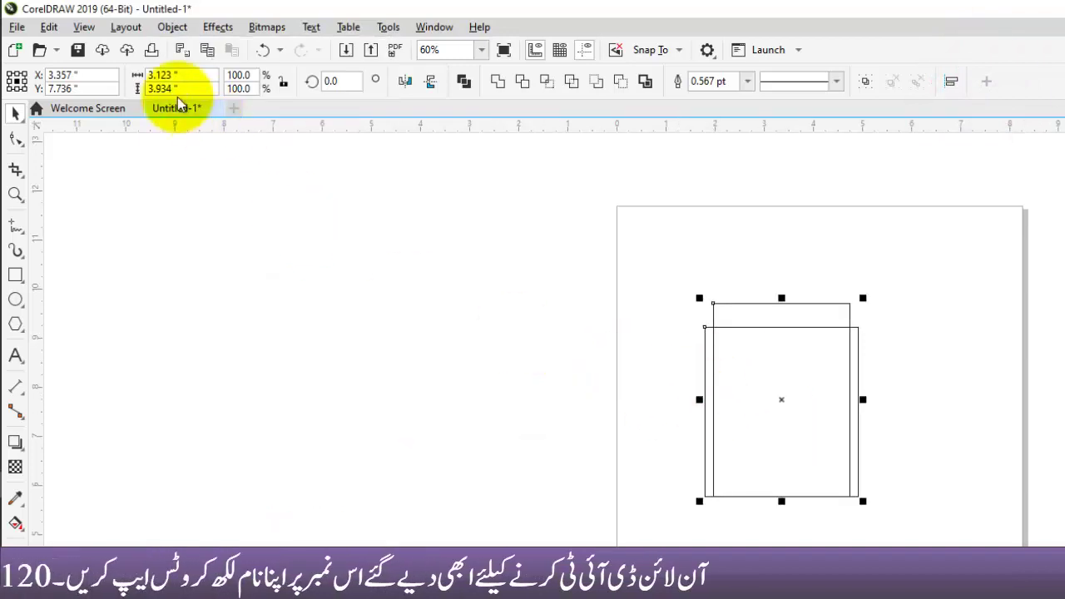
Step: Align the two rectangles' centers vertically and center the pair on the page
{"action": "left_click", "coordinate": [172, 26]}
{"action": "mouse_move", "coordinate": [341, 261]}
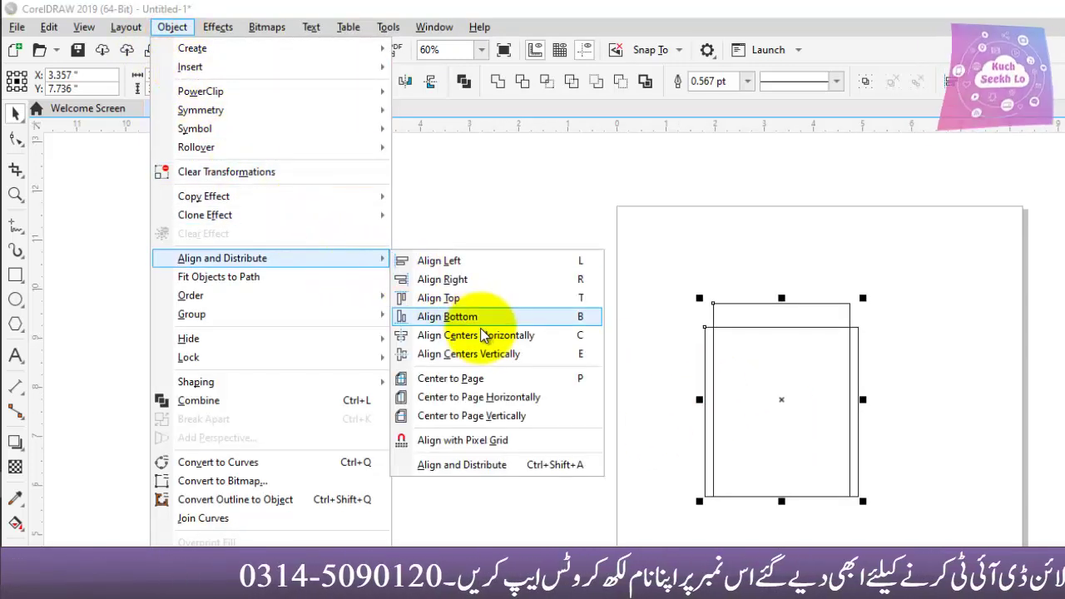
{"action": "left_click", "coordinate": [538, 356]}
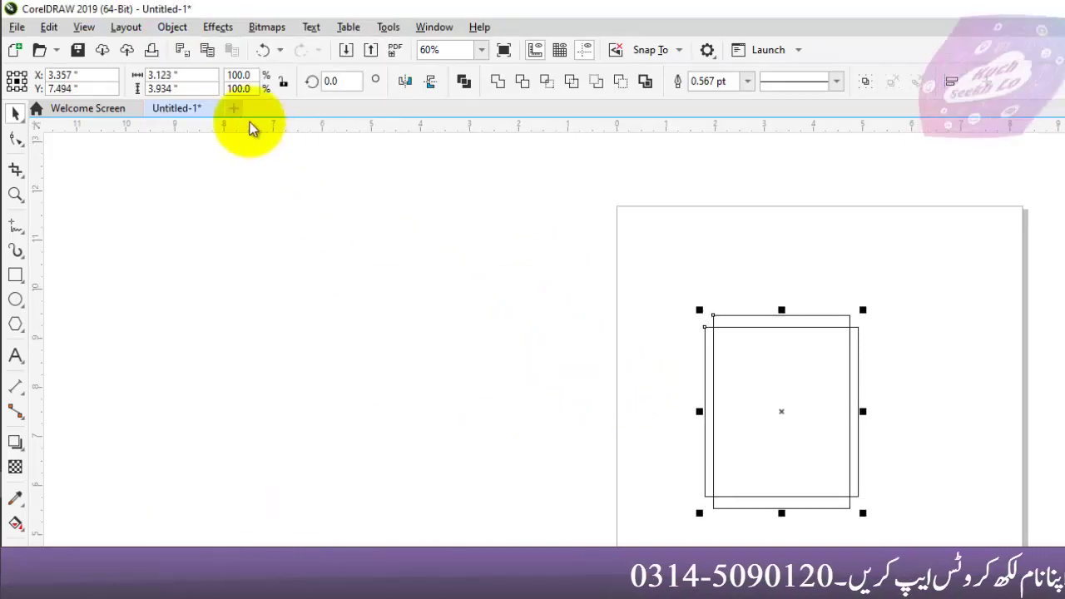
{"action": "left_click", "coordinate": [172, 27]}
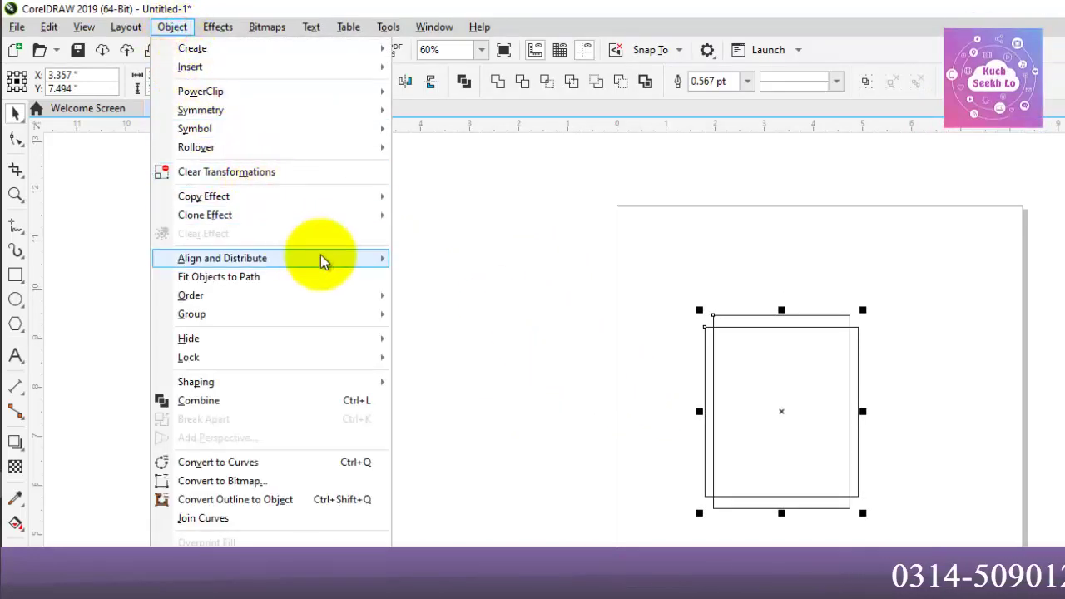
{"action": "mouse_move", "coordinate": [369, 263]}
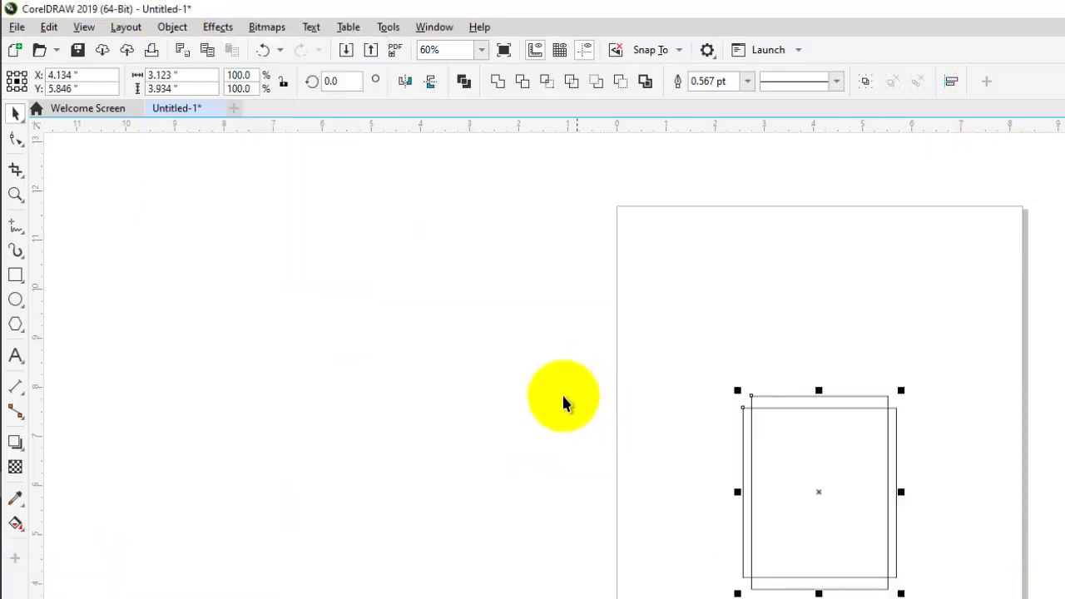
Step: Apply Center to Page Horizontally and Center to Page Vertically to the two rectangles
{"action": "left_click", "coordinate": [172, 27]}
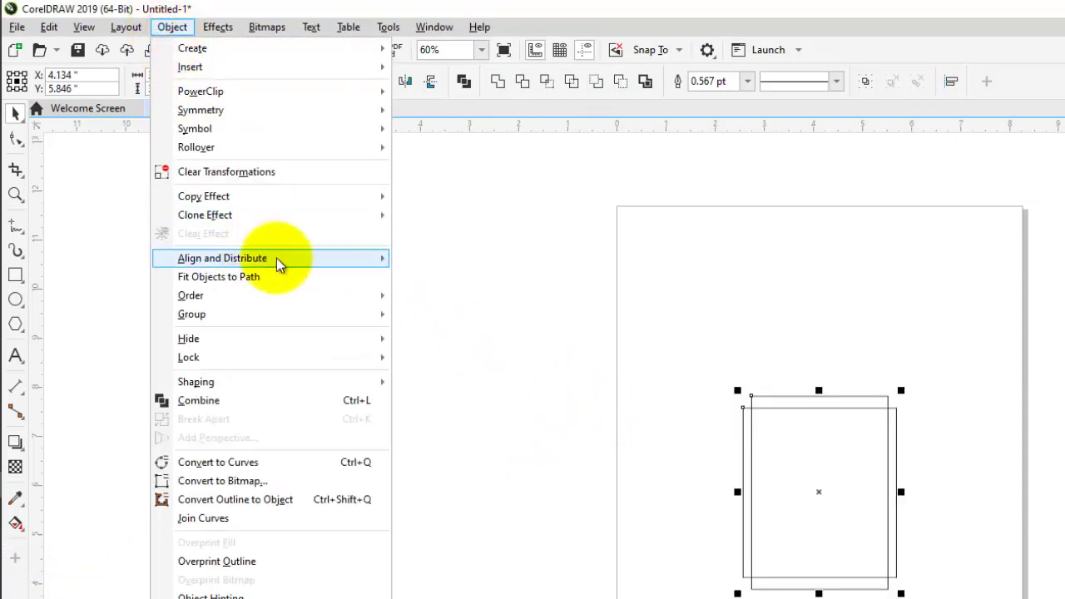
{"action": "mouse_move", "coordinate": [354, 258]}
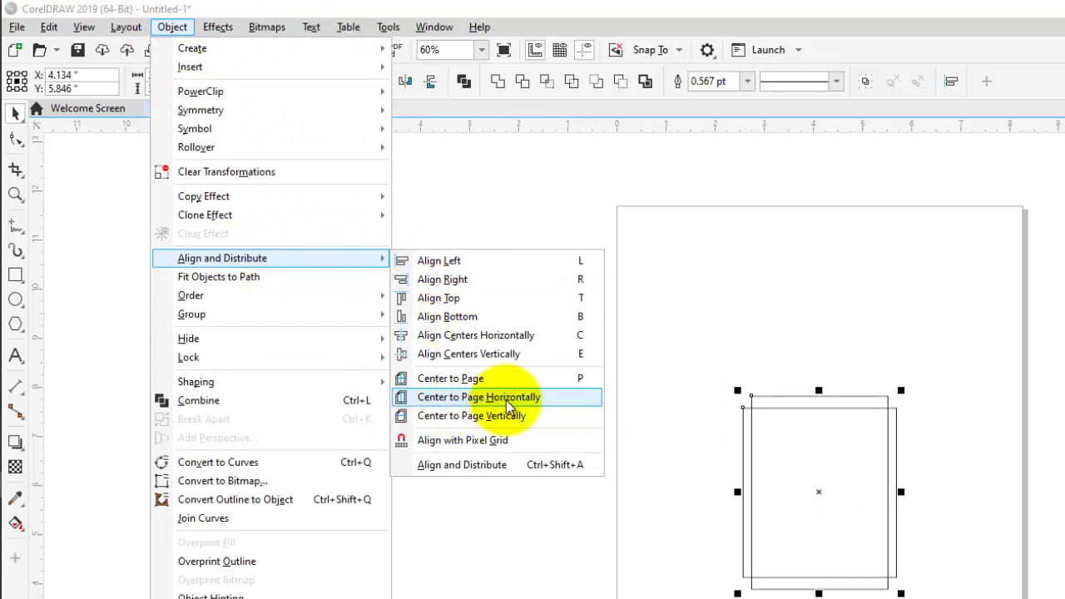
{"action": "left_click", "coordinate": [537, 405]}
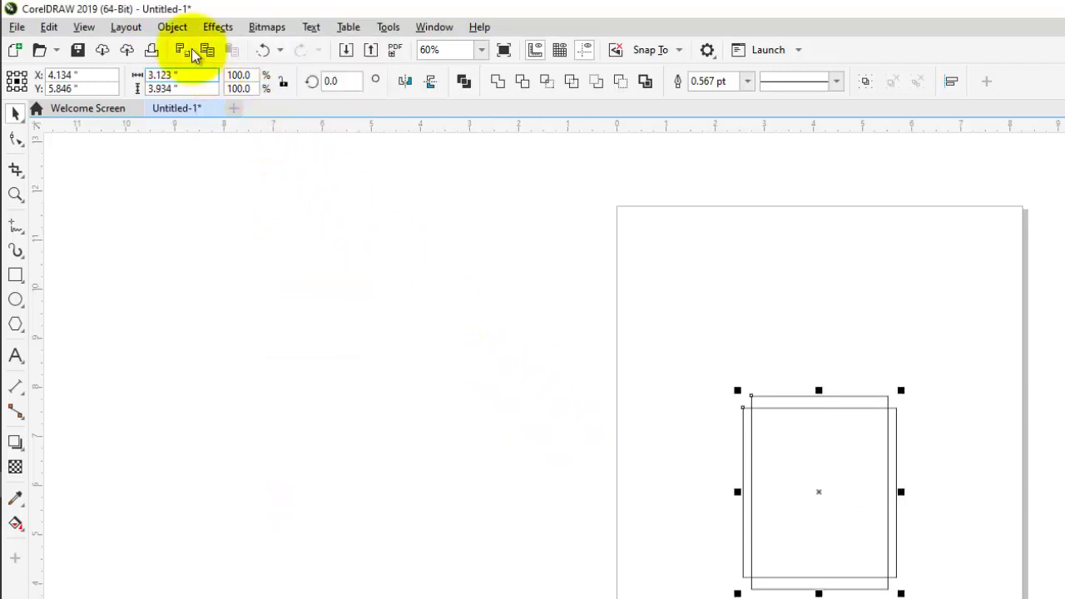
{"action": "left_click", "coordinate": [172, 27]}
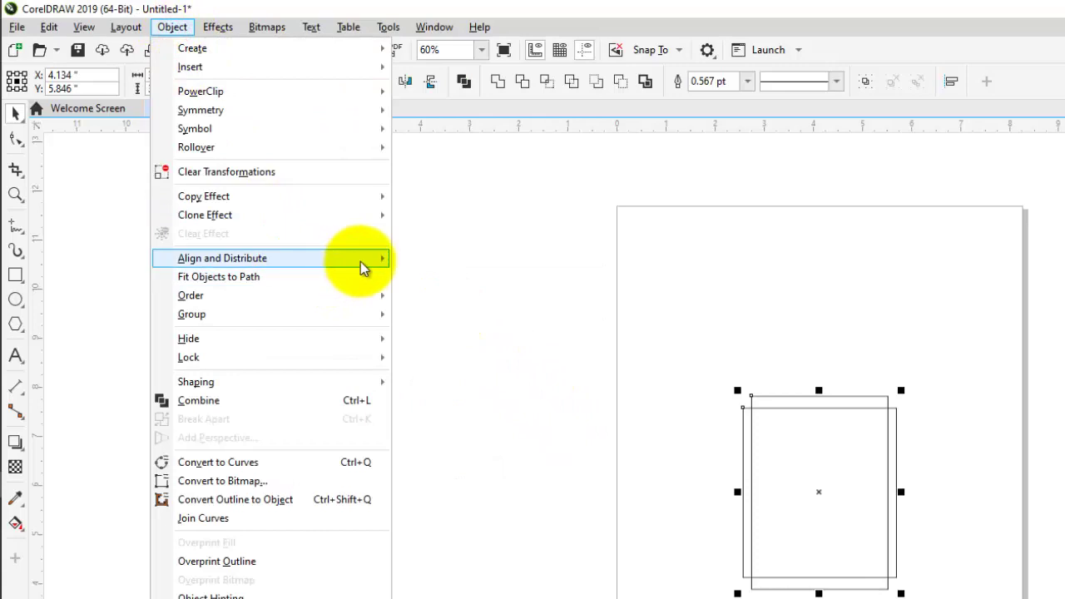
{"action": "mouse_move", "coordinate": [363, 259]}
{"action": "left_click", "coordinate": [514, 420]}
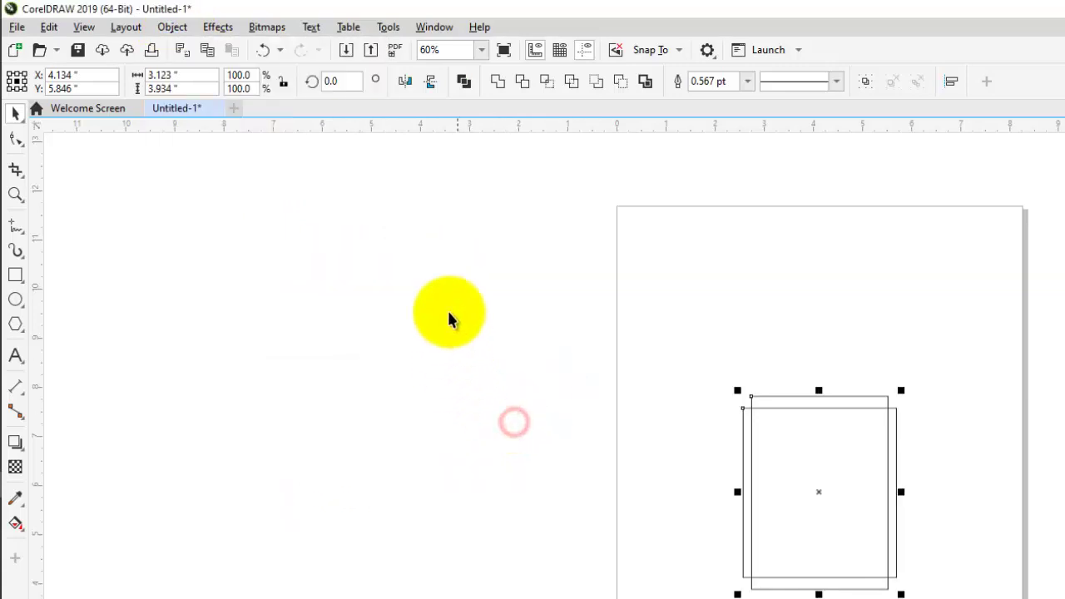
Step: Align the two selected rectangles with the pixel grid
{"action": "left_click", "coordinate": [172, 27]}
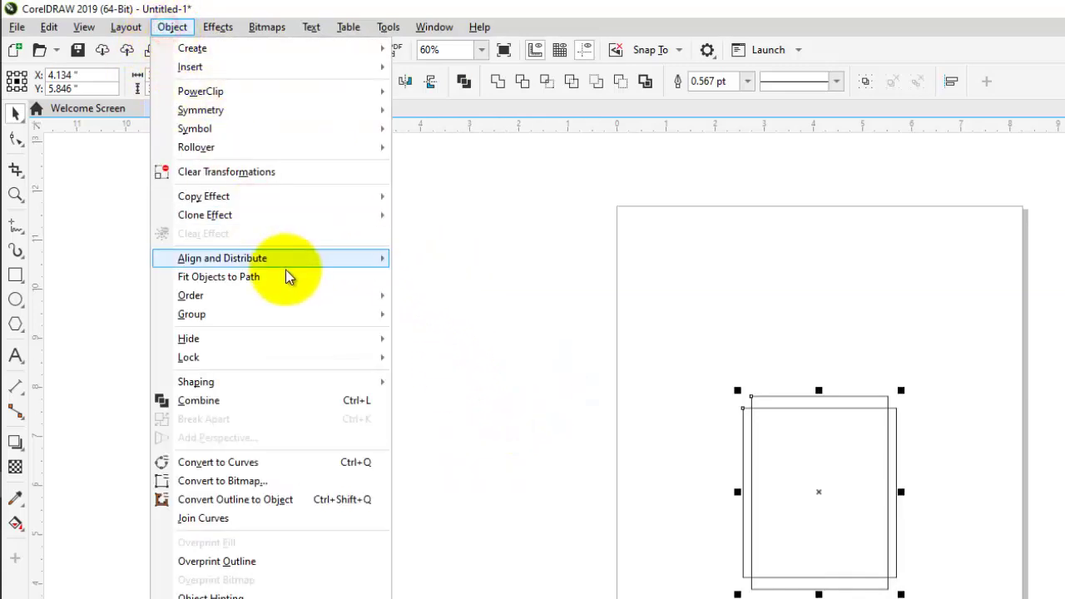
{"action": "mouse_move", "coordinate": [331, 258]}
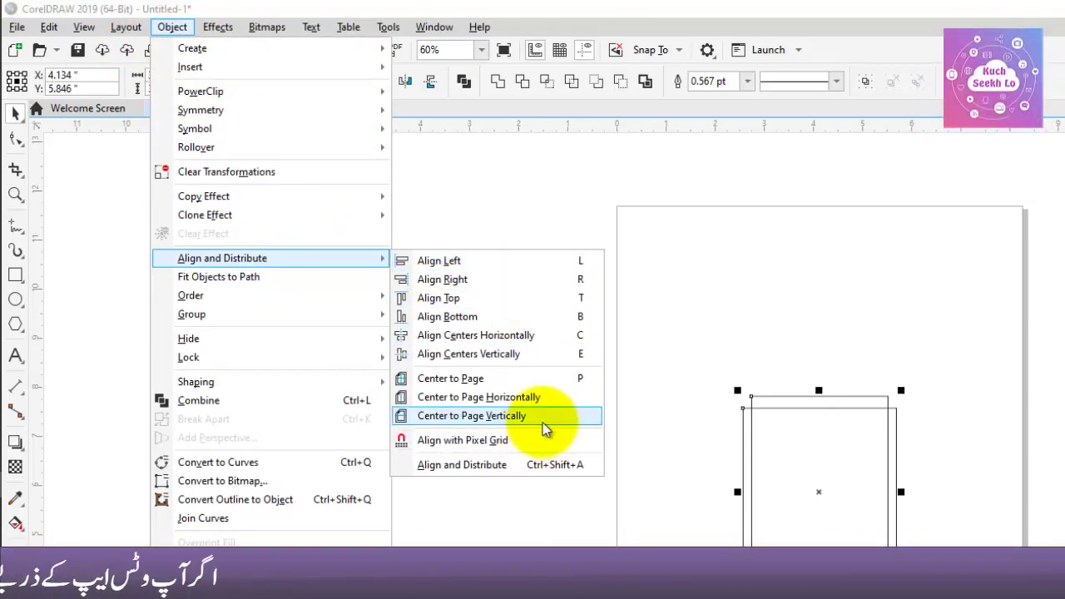
{"action": "left_click", "coordinate": [531, 442]}
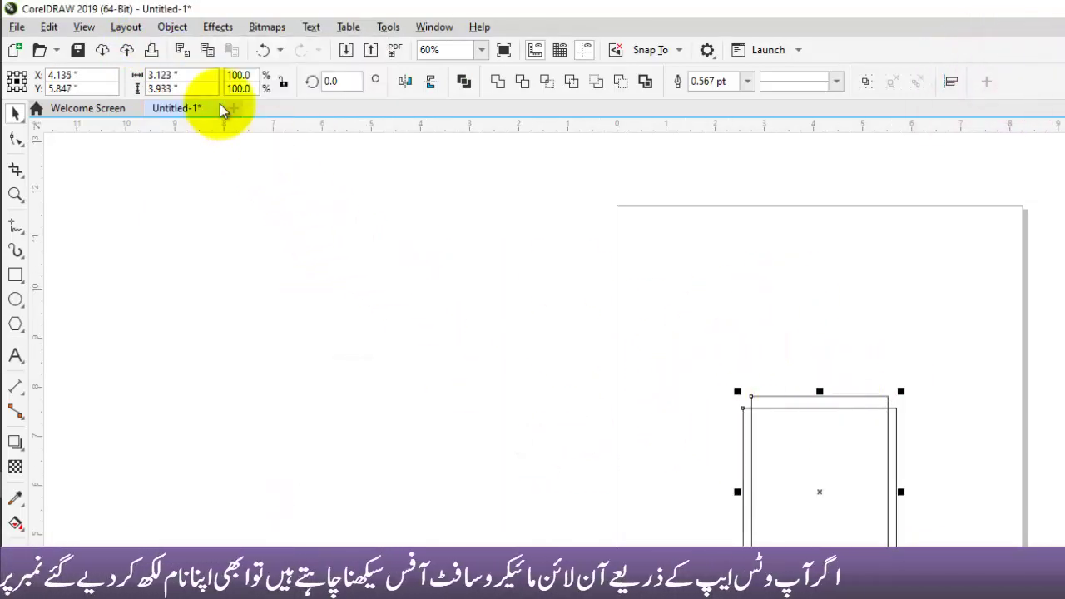
Step: Use the full Align and Distribute options to align both rectangles by their right and bottom edges, and deselect them
{"action": "left_click", "coordinate": [173, 27]}
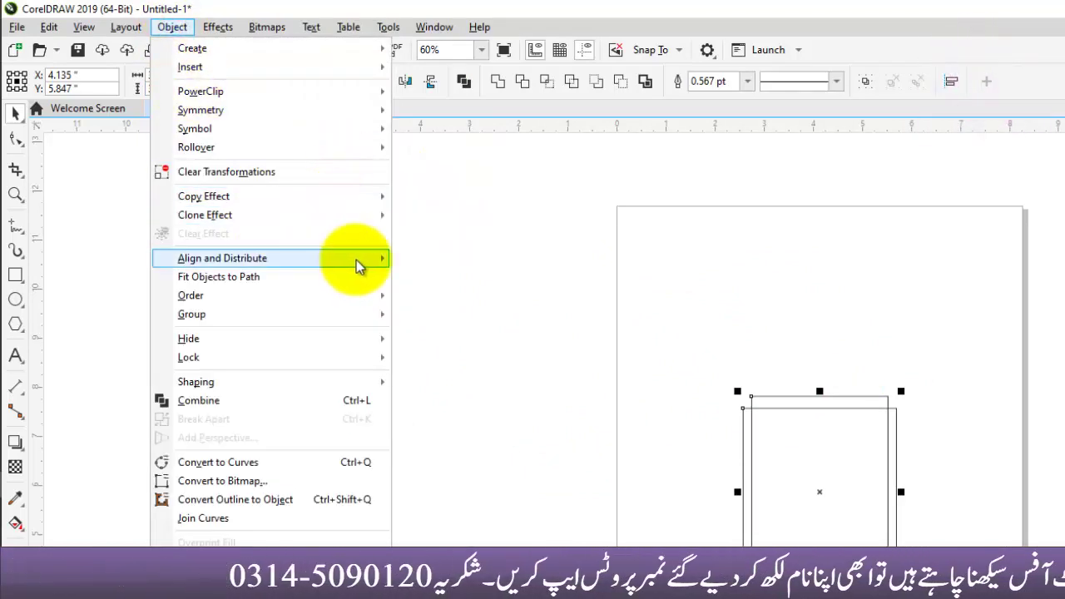
{"action": "mouse_move", "coordinate": [356, 267]}
{"action": "left_click", "coordinate": [521, 473]}
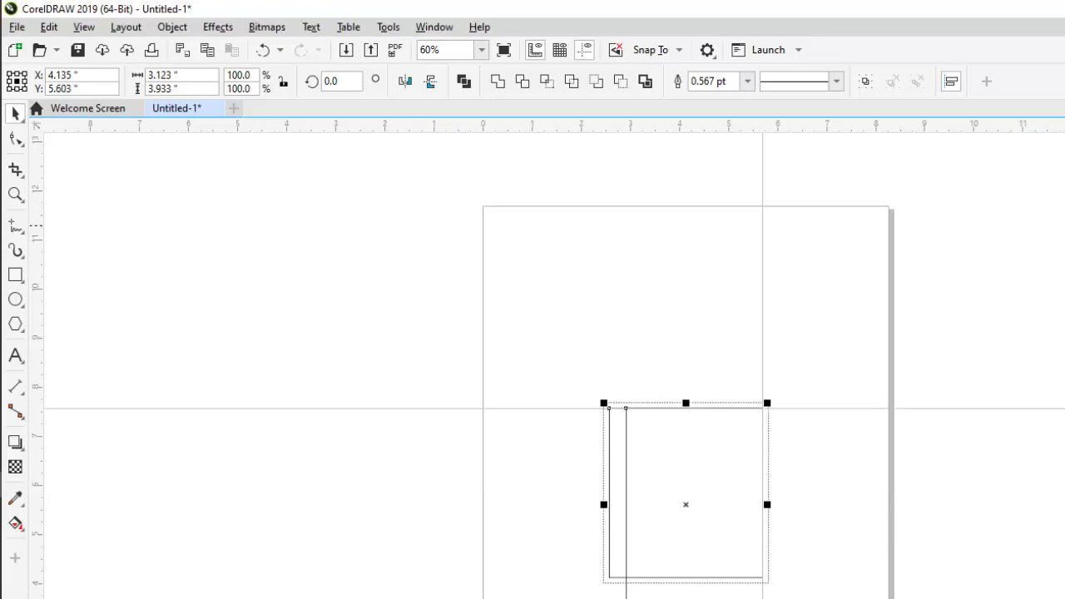
{"action": "scroll", "coordinate": [844, 306], "scroll_direction": "left", "scroll_amount": 2}
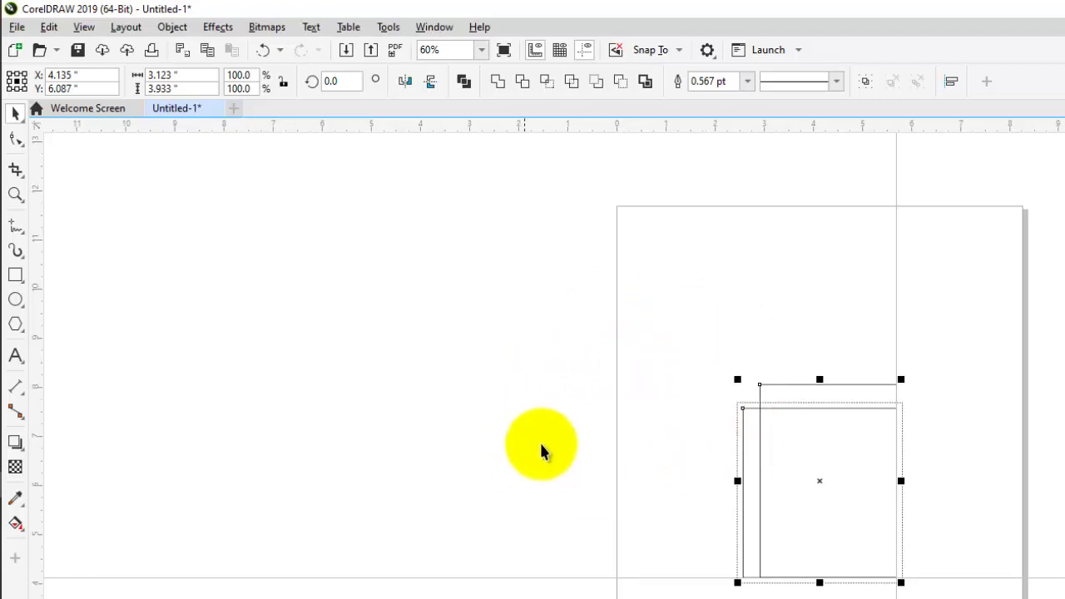
{"action": "left_click", "coordinate": [677, 412]}
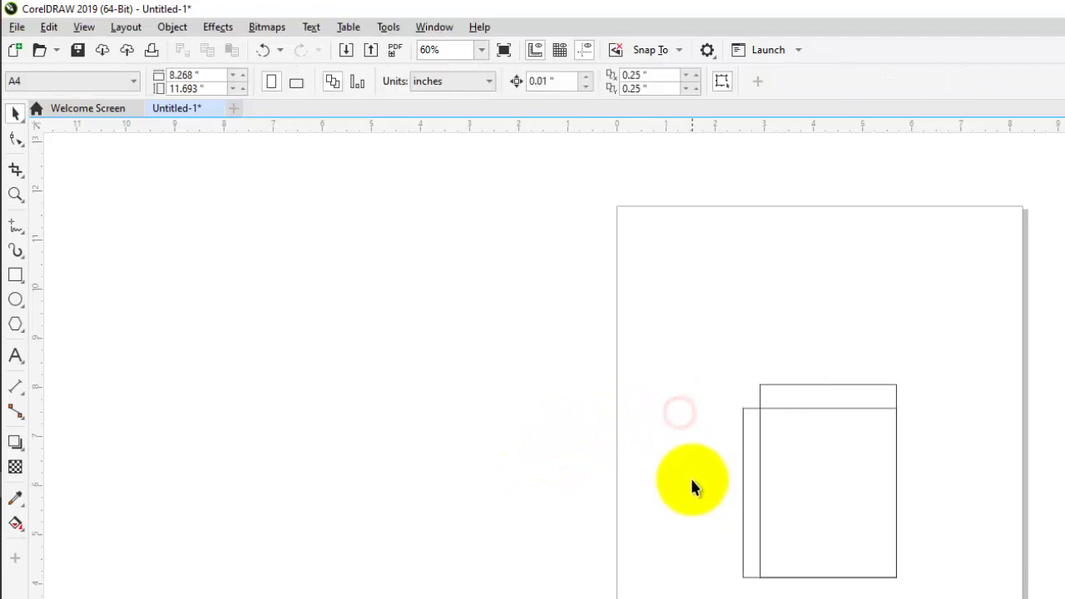